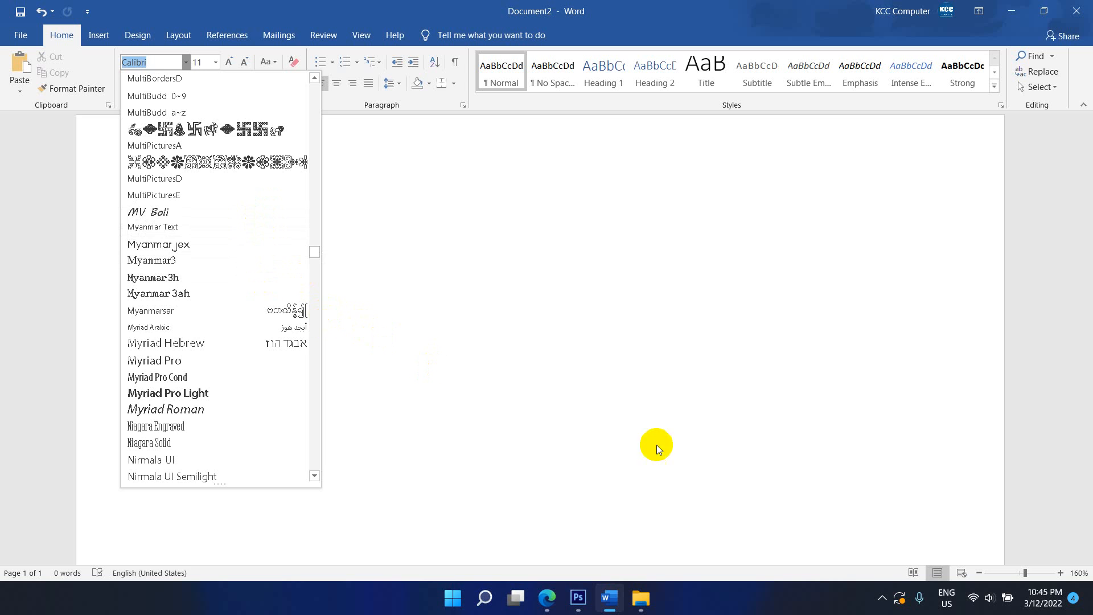
Close the font list, switch to the Downloads folder in File Explorer and maximize its window
left_click(641, 439)
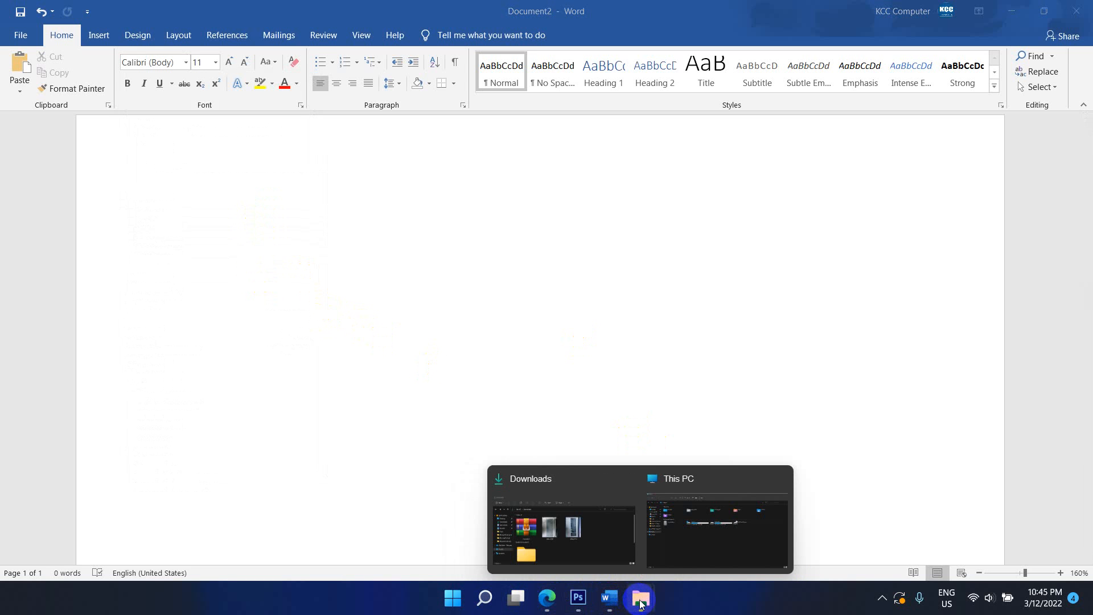
left_click(642, 604)
left_click(581, 548)
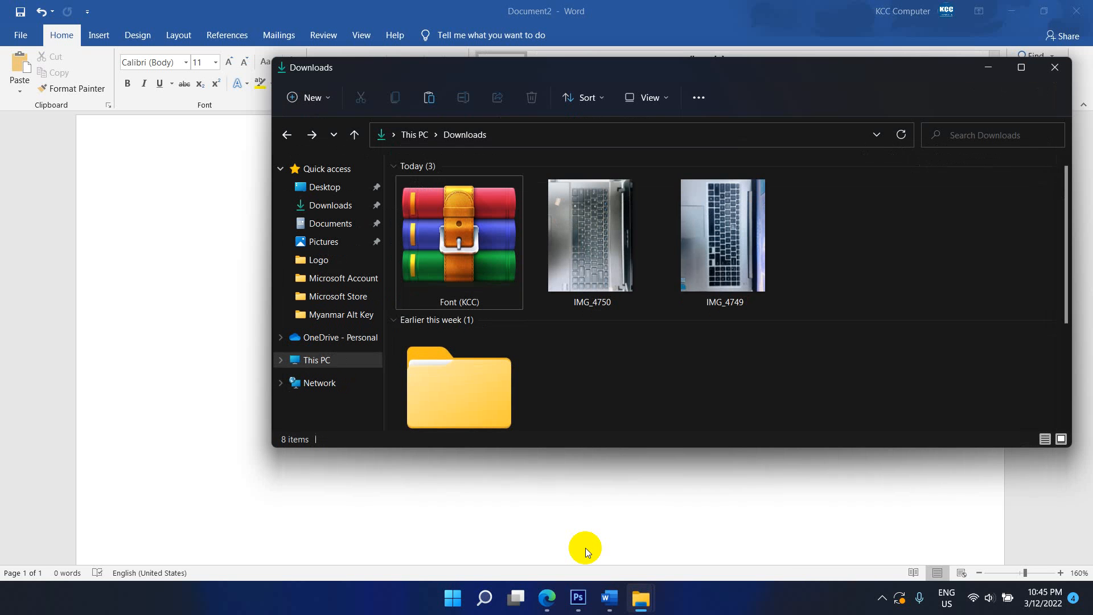
double_click(749, 77)
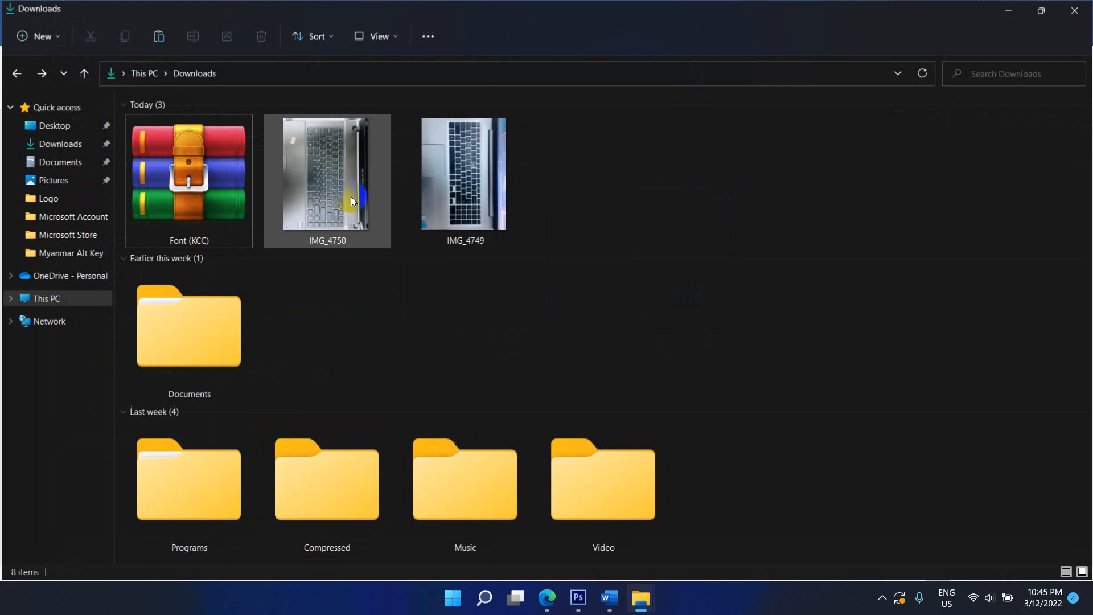
Check the file properties of the Font (KCC) archive, including its size, and close them
right_click(169, 187)
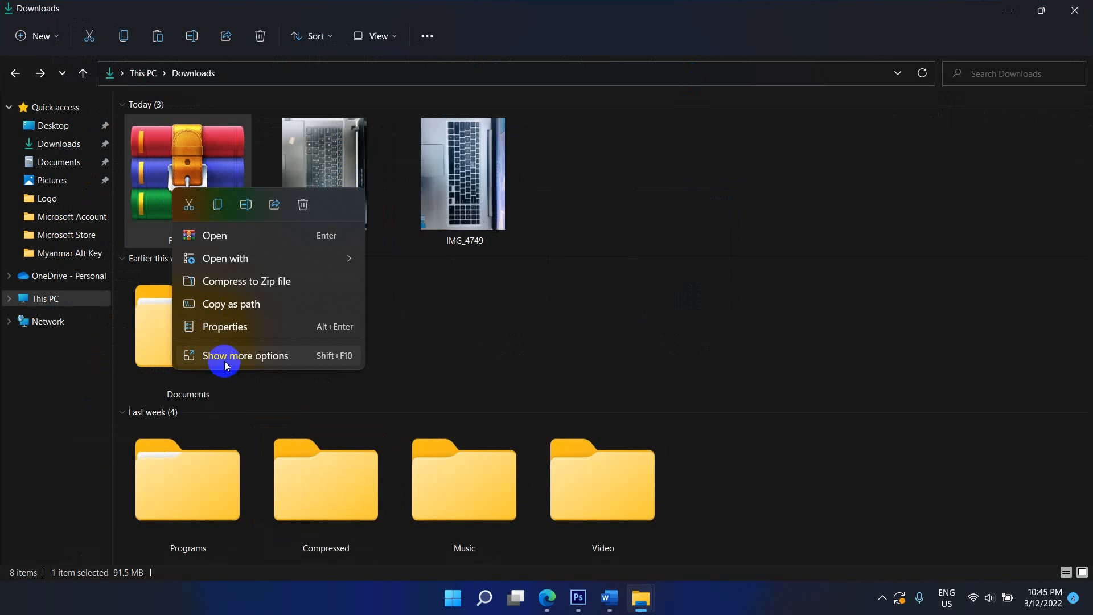
left_click(225, 329)
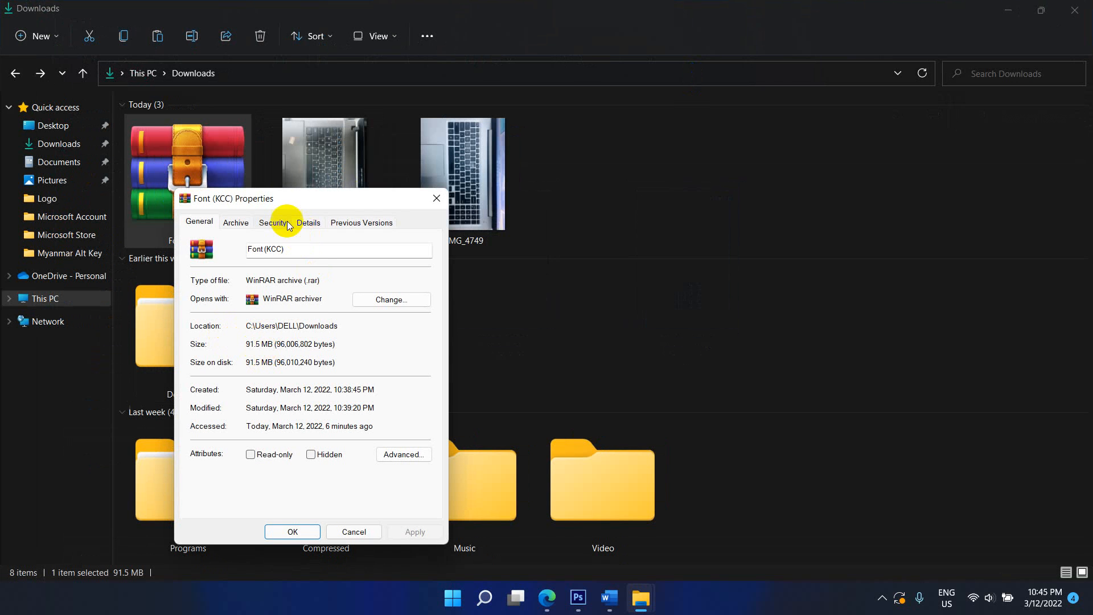
left_click_drag(281, 198, 284, 148)
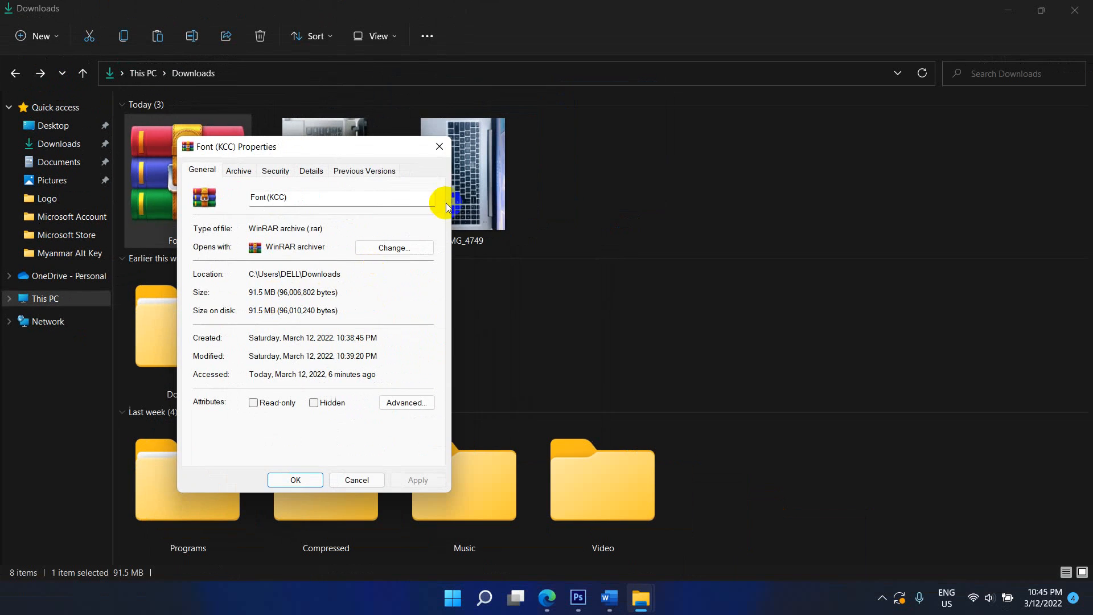
left_click(440, 148)
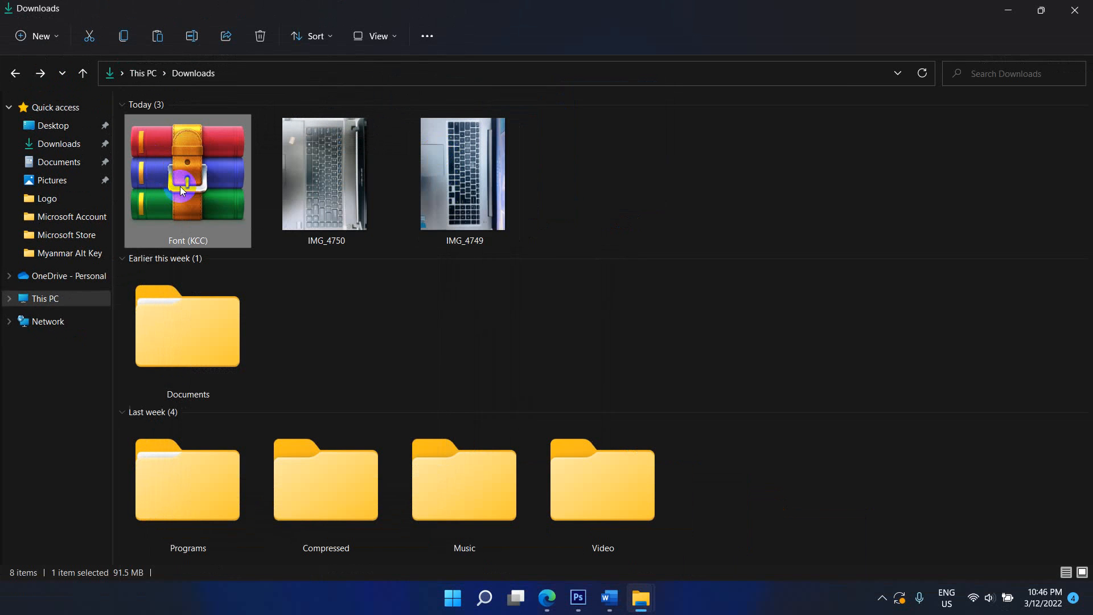
Extract the Font (KCC) archive directly into the Downloads folder
right_click(182, 190)
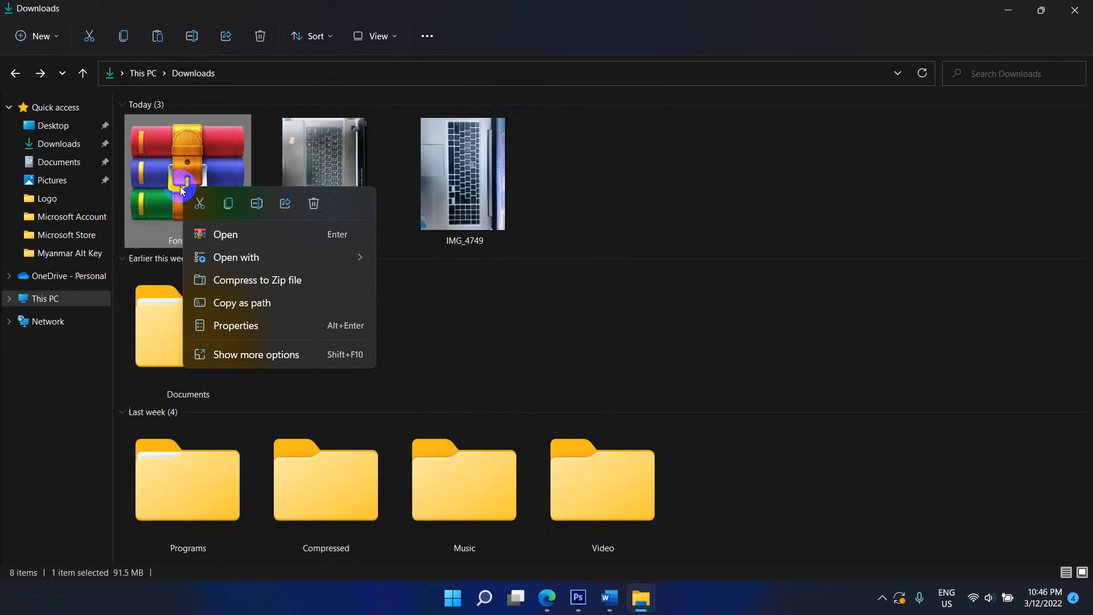
left_click(261, 357)
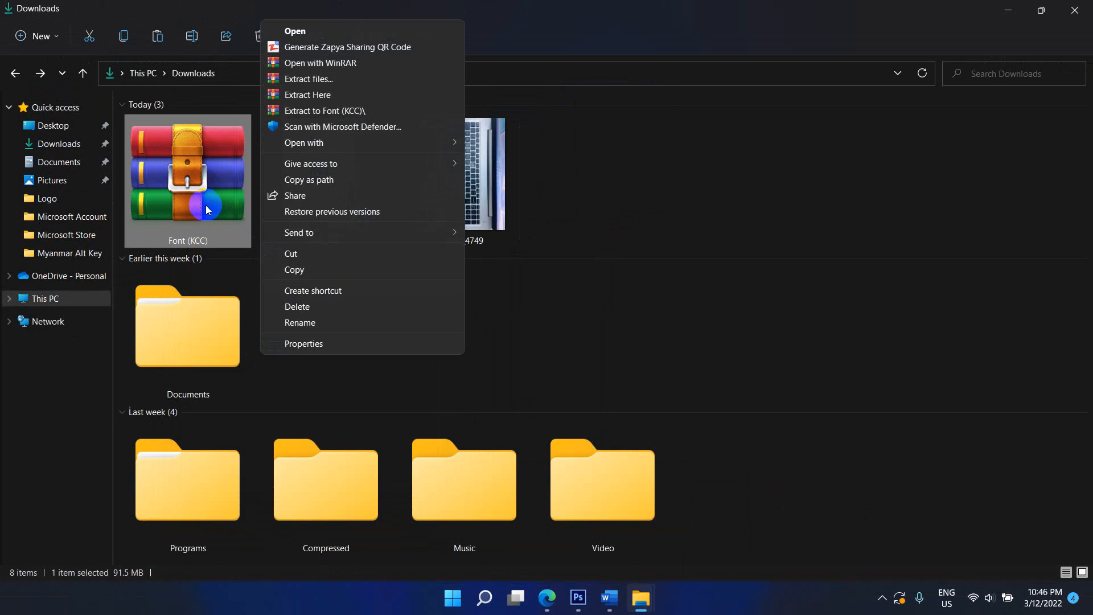
right_click(199, 190)
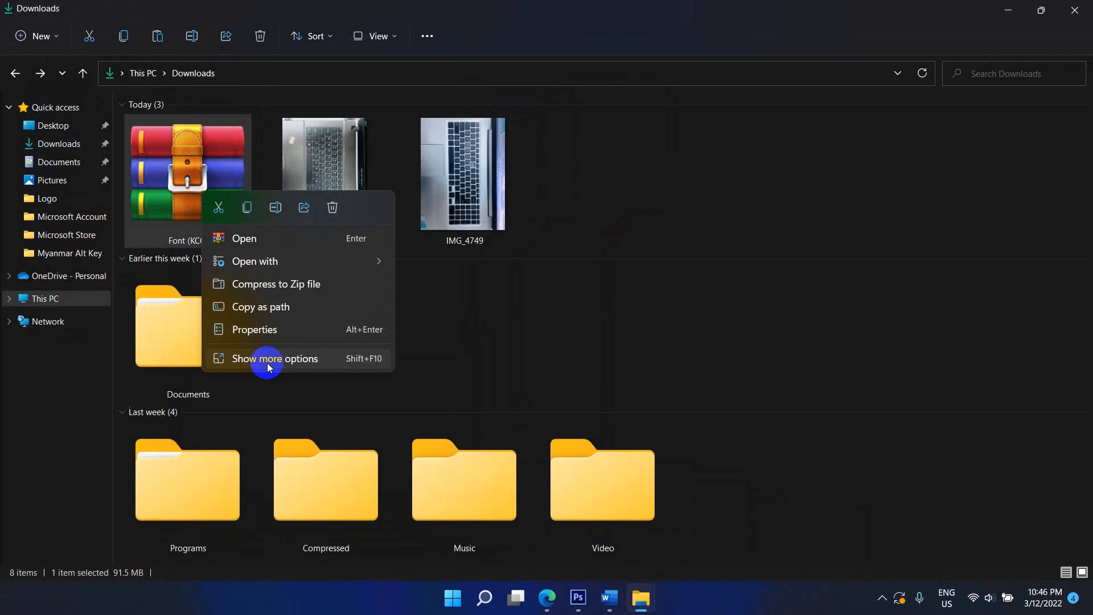
left_click(274, 365)
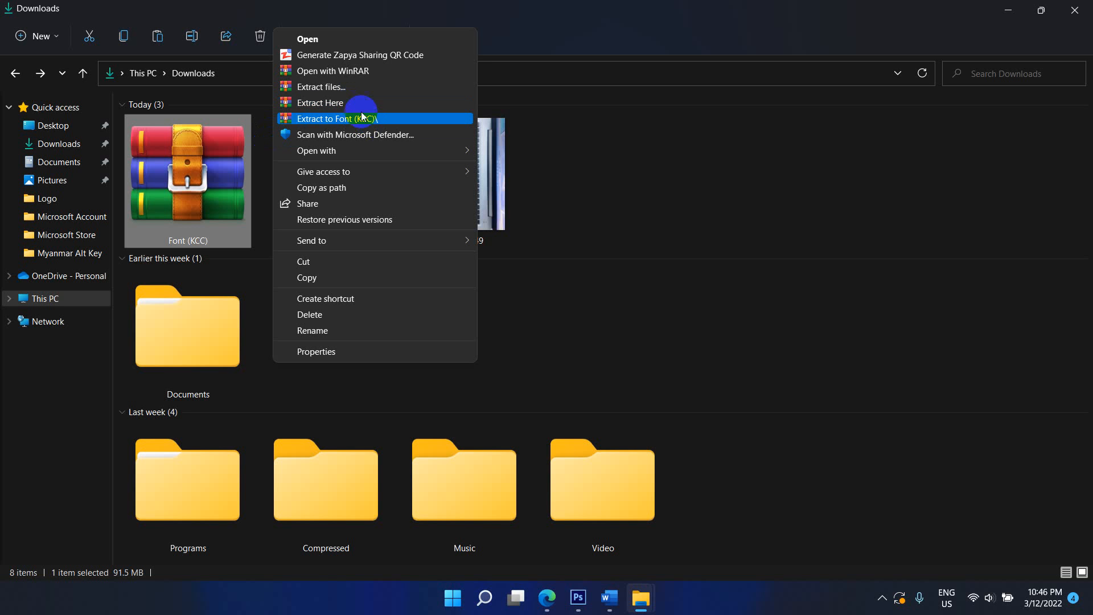
left_click(357, 103)
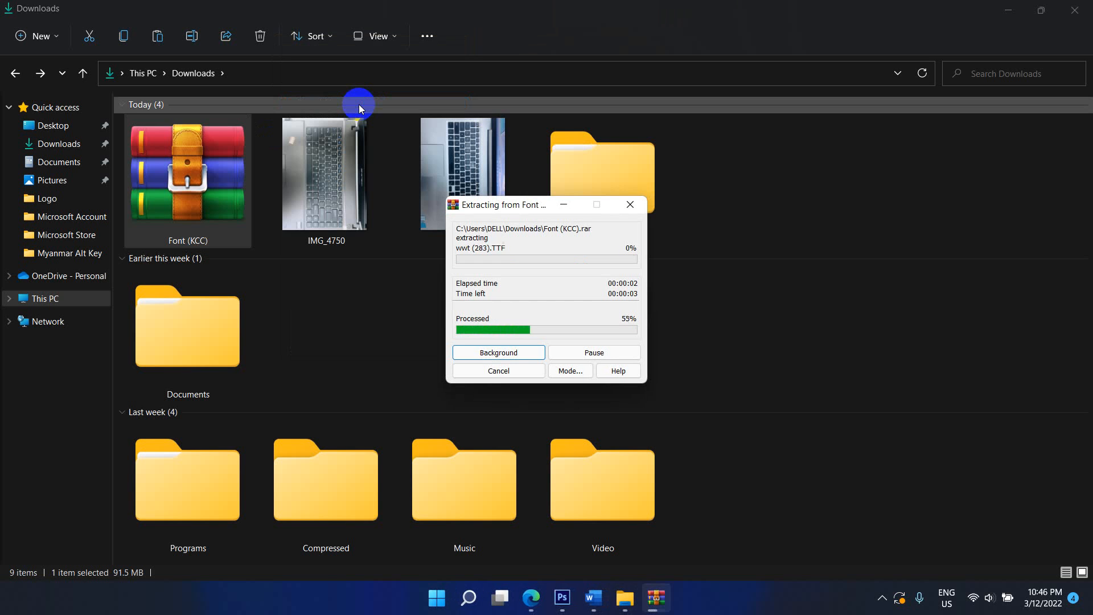
Open the Font (KCC) archive, view the contents of its All fonts folder and close the archive
double_click(210, 188)
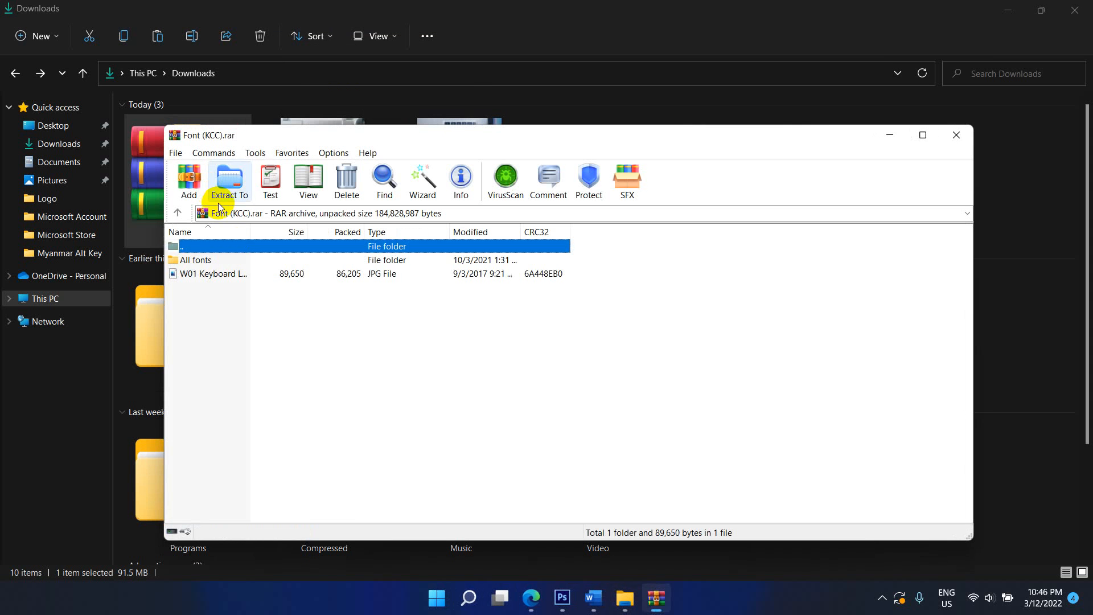
double_click(204, 259)
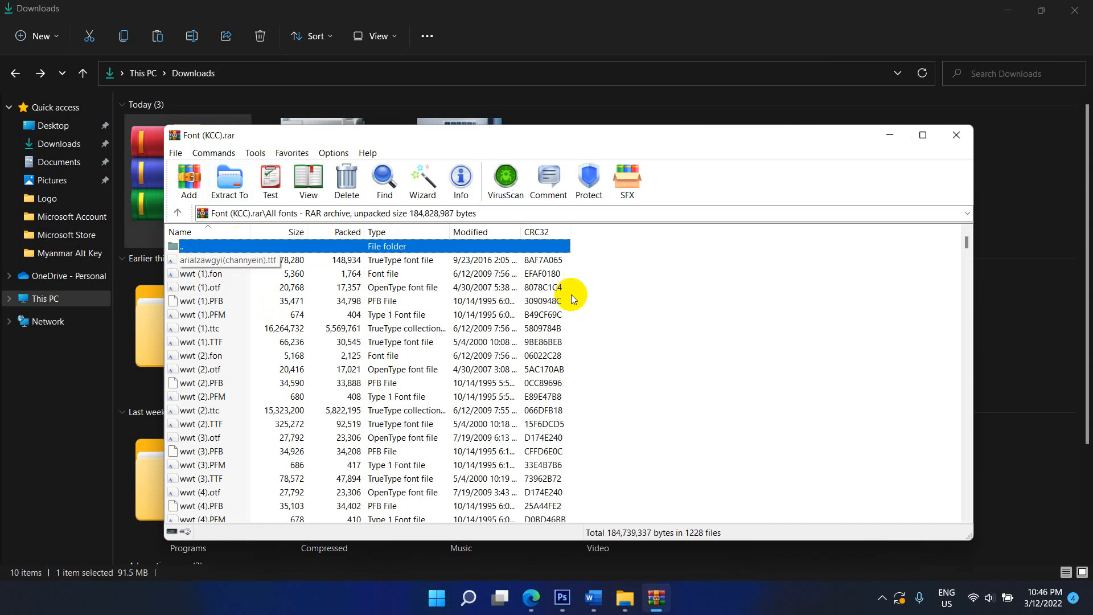
right_click(497, 273)
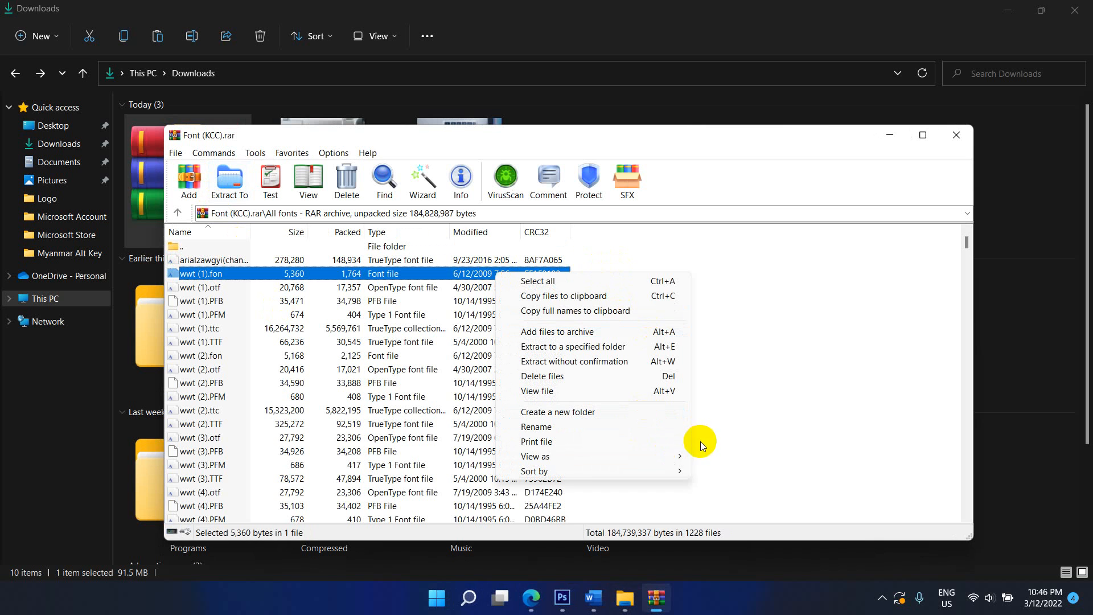
left_click(319, 260)
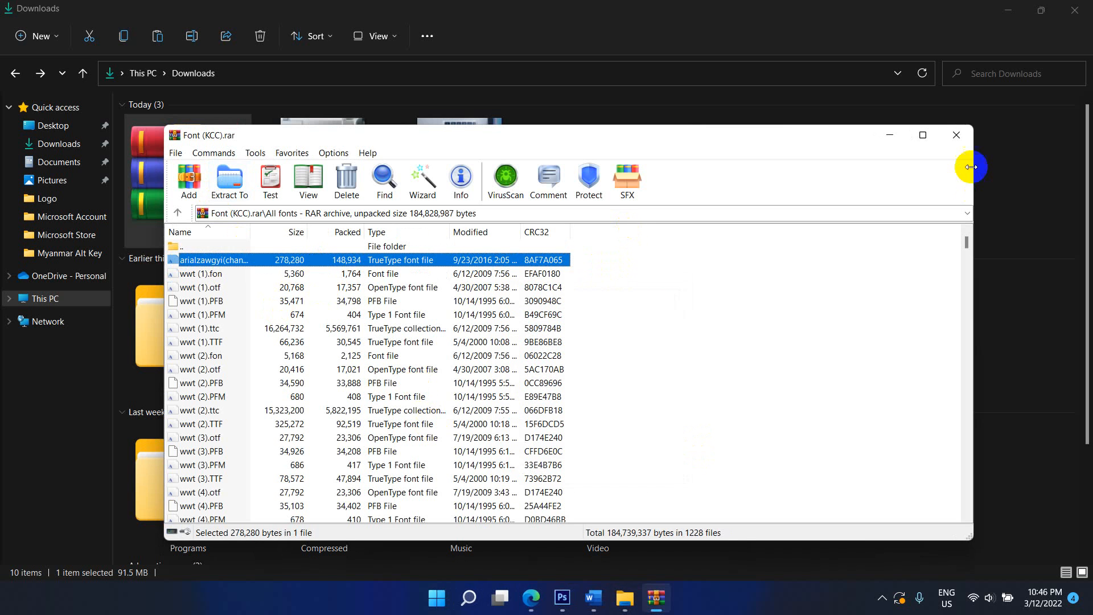
left_click(957, 136)
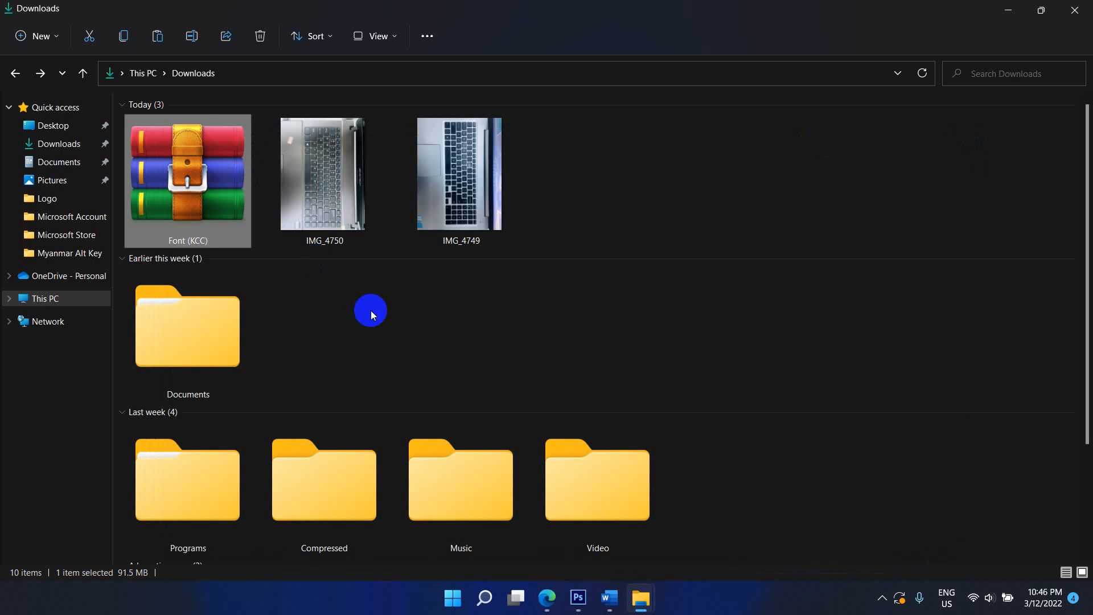
Locate the extracted All fonts folder among the items in Downloads
scroll(397, 343, "down", 3)
scroll(395, 354, "up", 3)
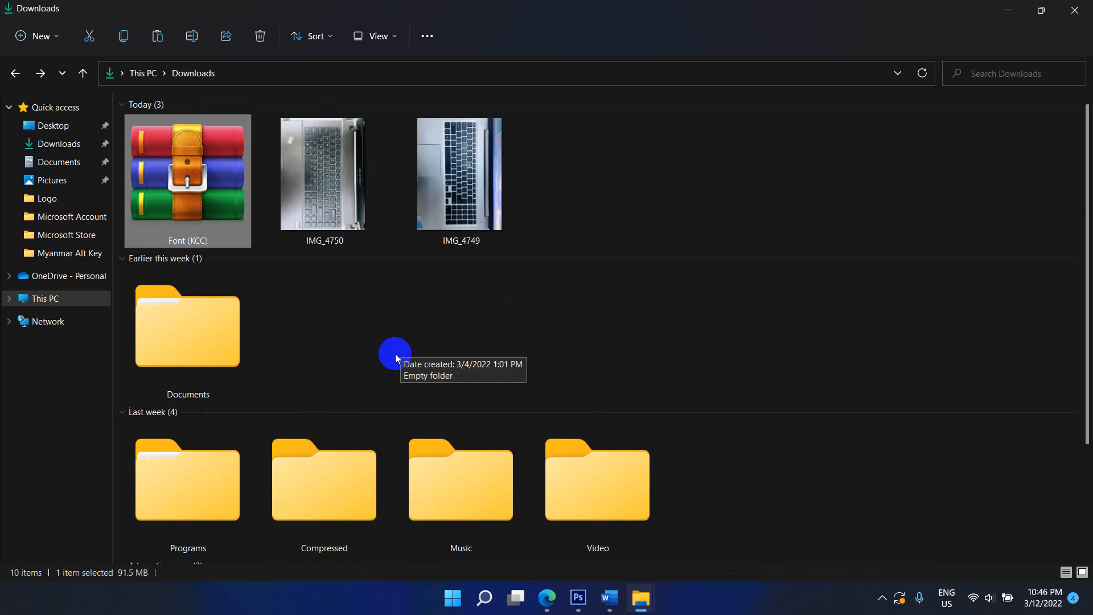
scroll(343, 393, "down", 3)
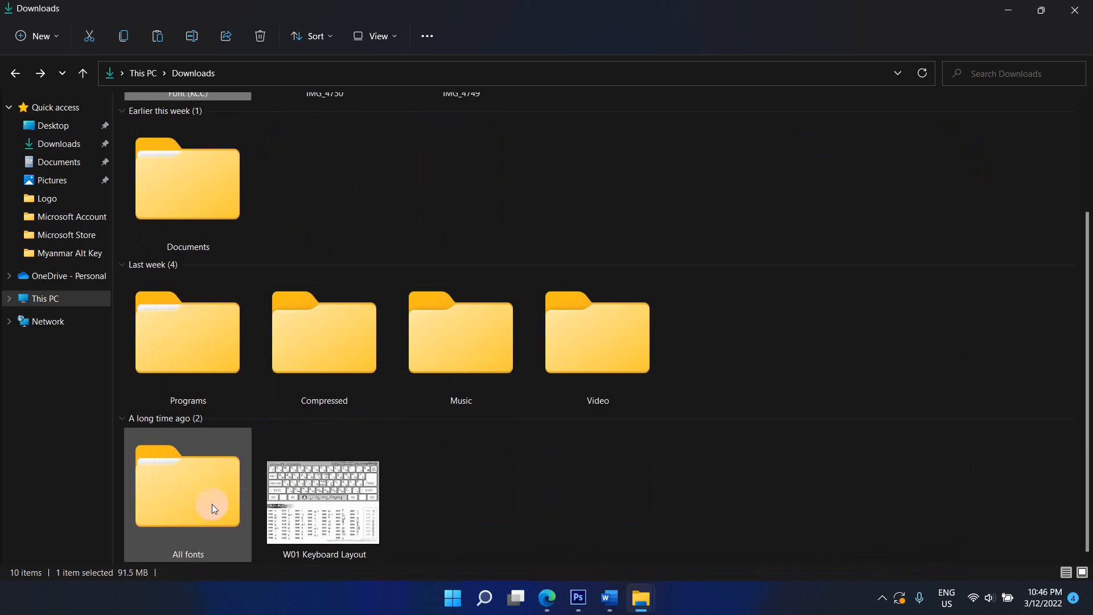
left_click(233, 500)
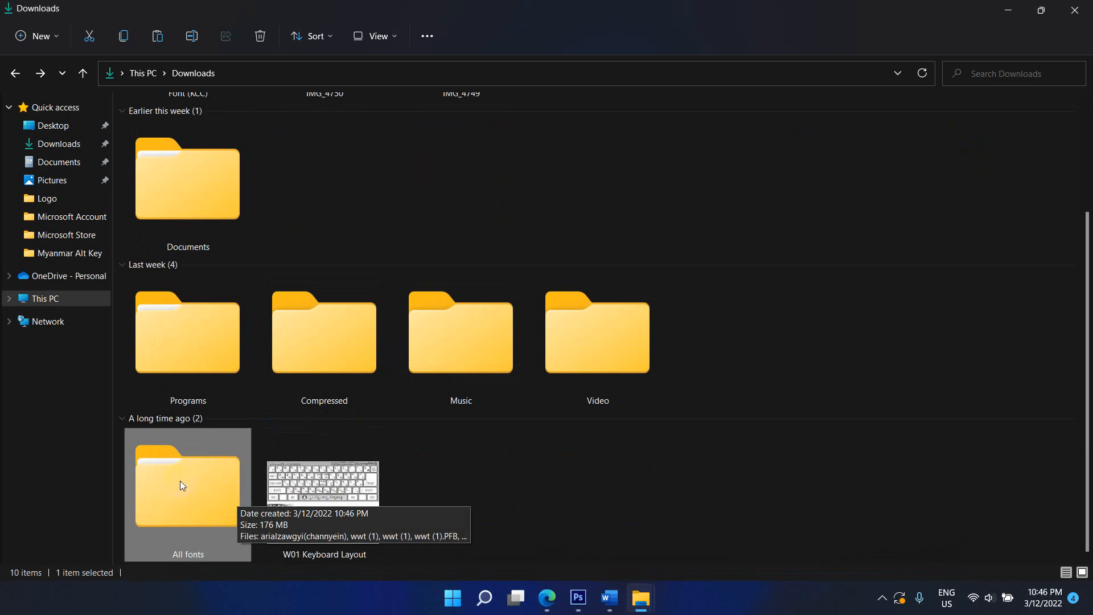
scroll(181, 481, "up", 3)
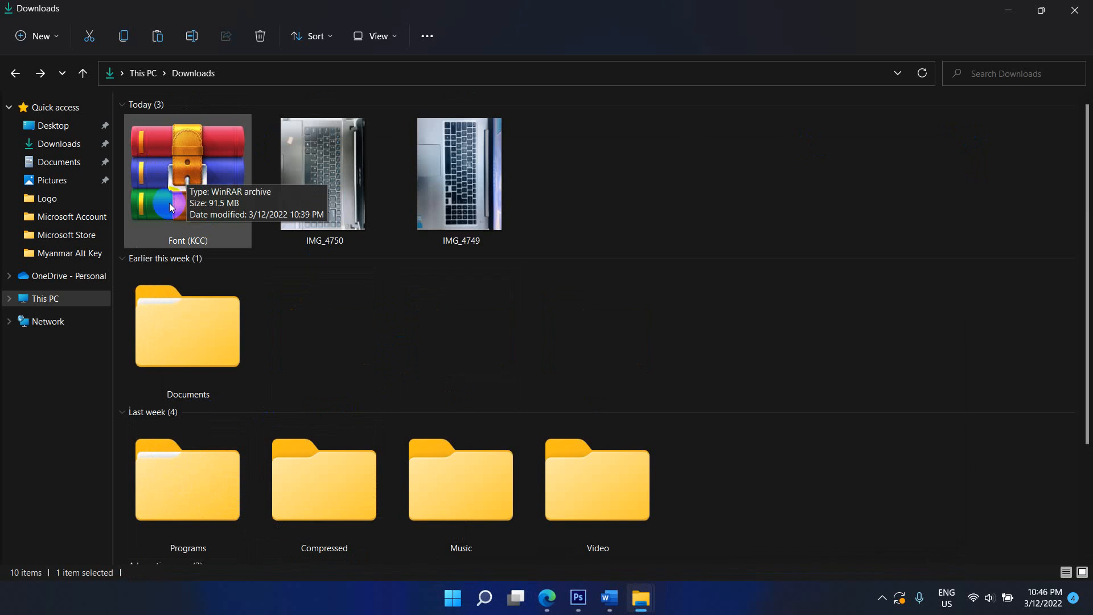
Reopen the Font (KCC) archive to compare its All fonts folder with the extracted one, and close it again
right_click(190, 181)
left_click(148, 144)
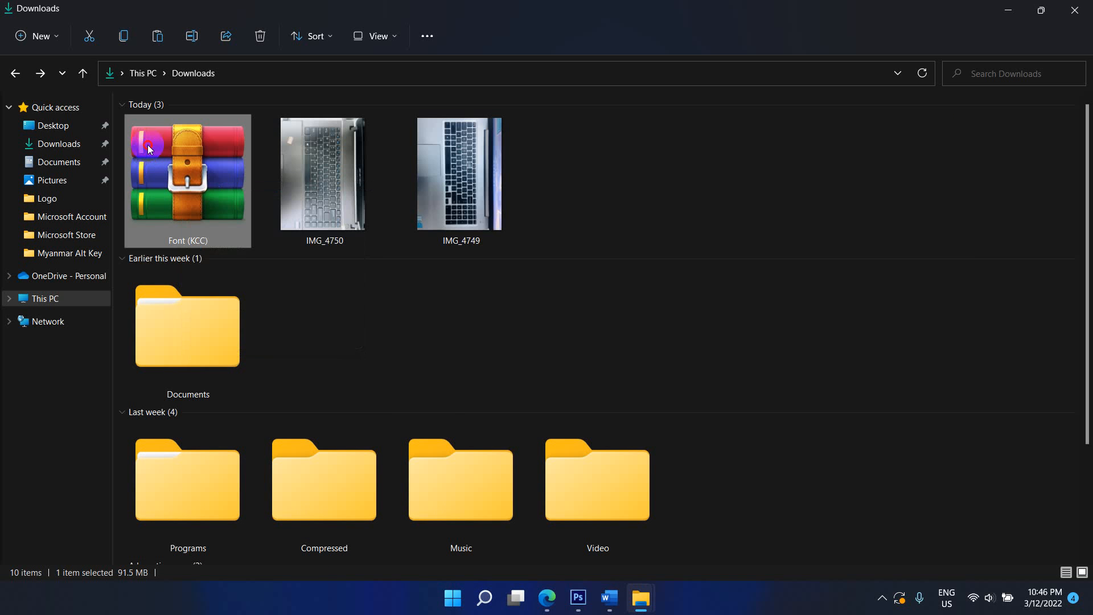
double_click(148, 145)
double_click(211, 260)
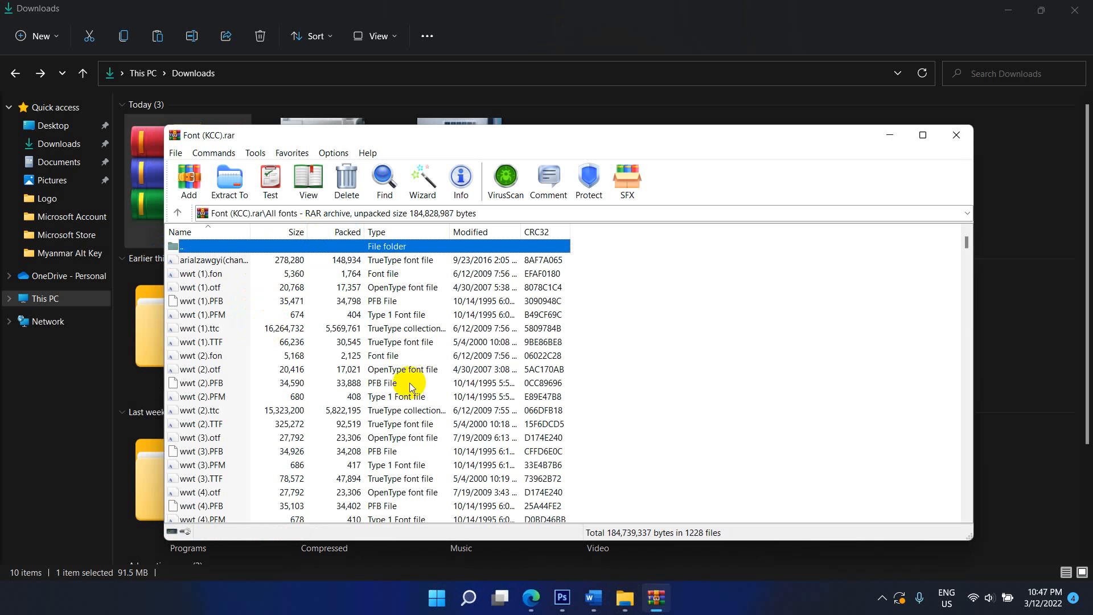
left_click(956, 135)
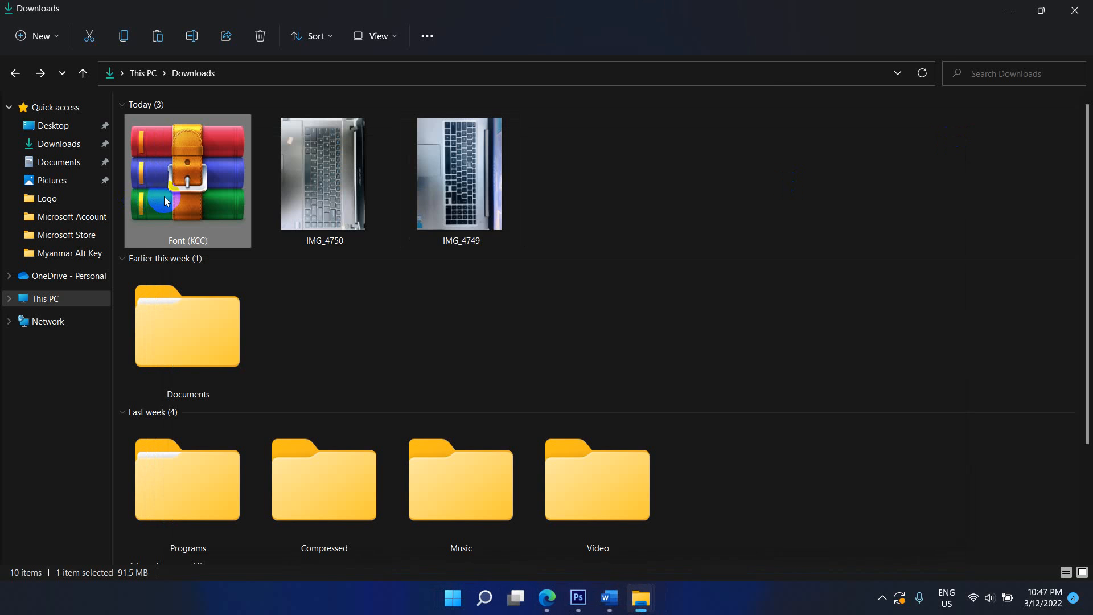
Open the extracted All fonts folder in Downloads
scroll(182, 211, "down", 3)
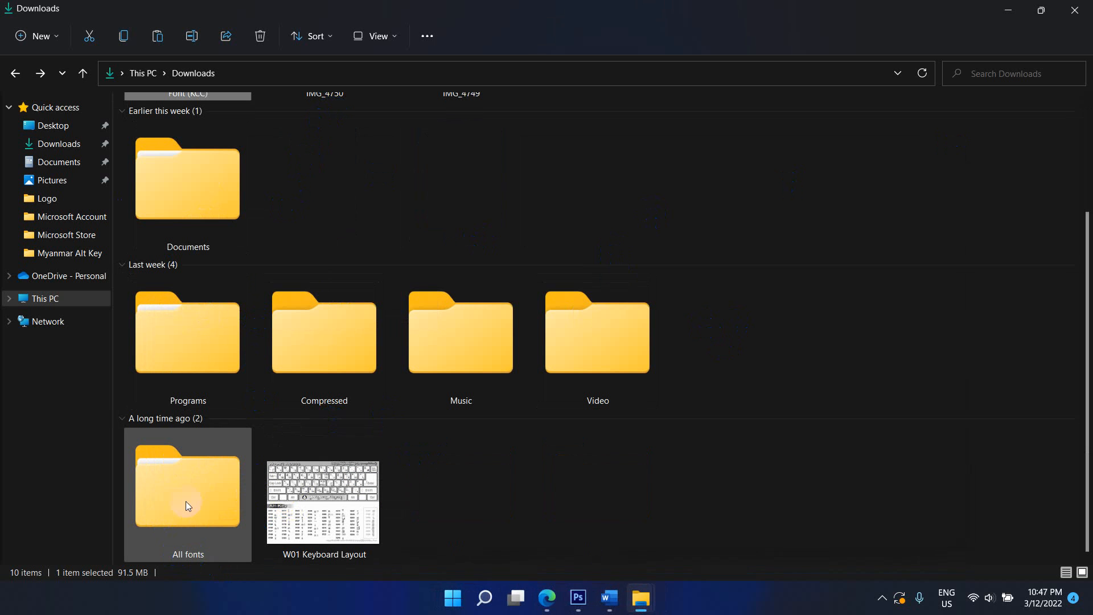
mouse_move(199, 542)
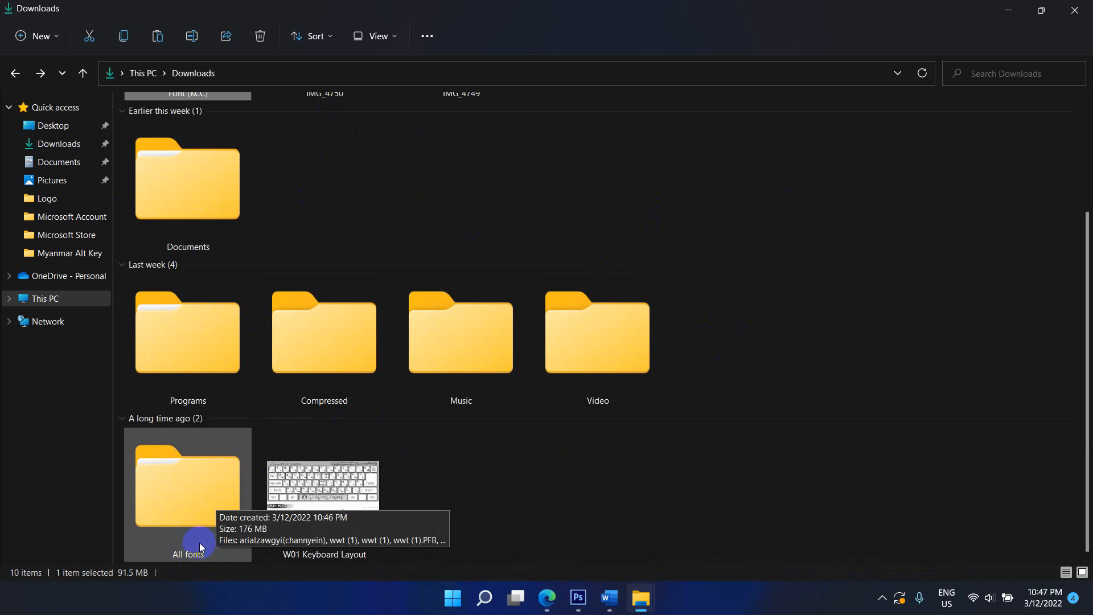
double_click(187, 509)
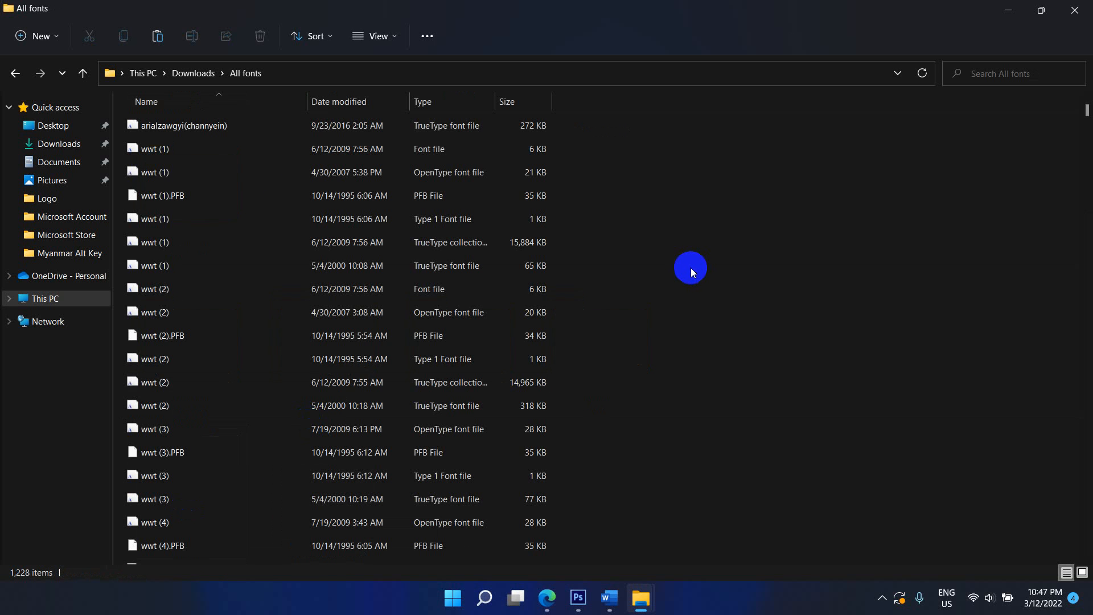
key("ctrl+a")
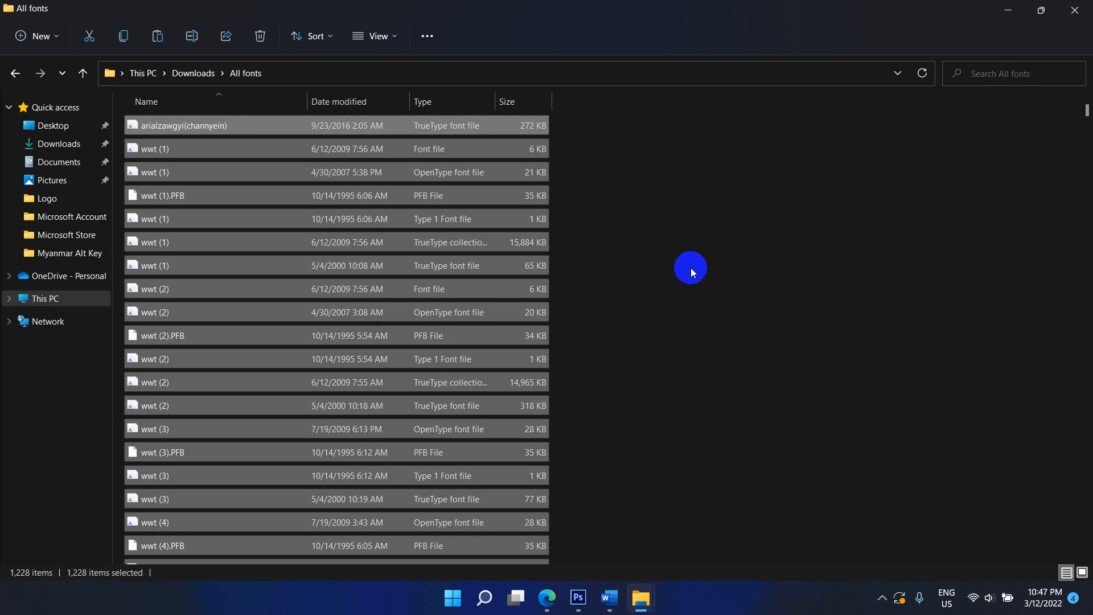
right_click(232, 126)
left_click(660, 199)
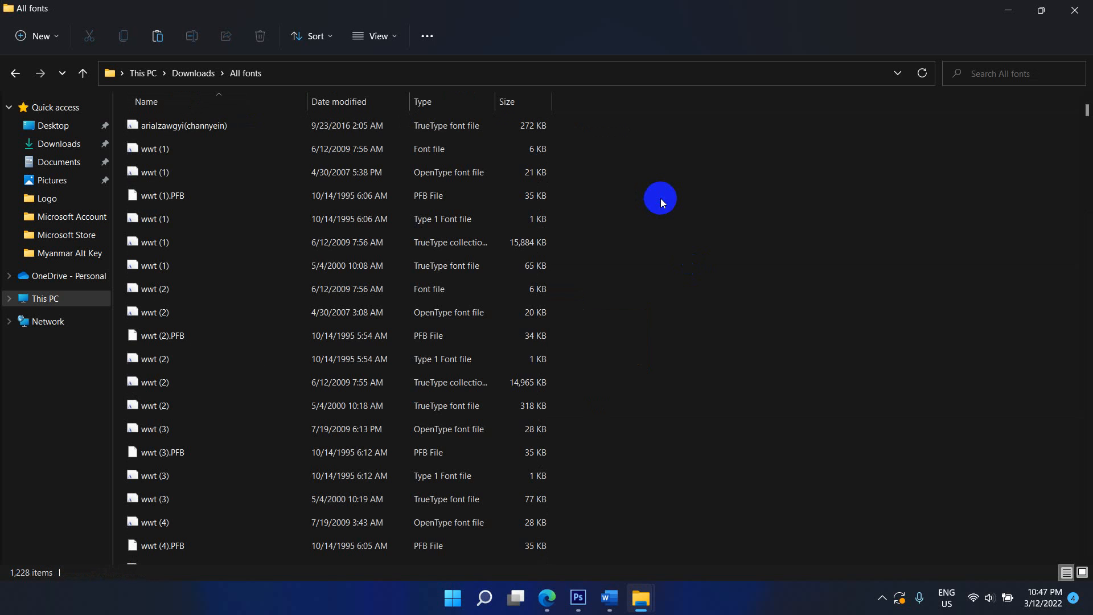
right_click(660, 198)
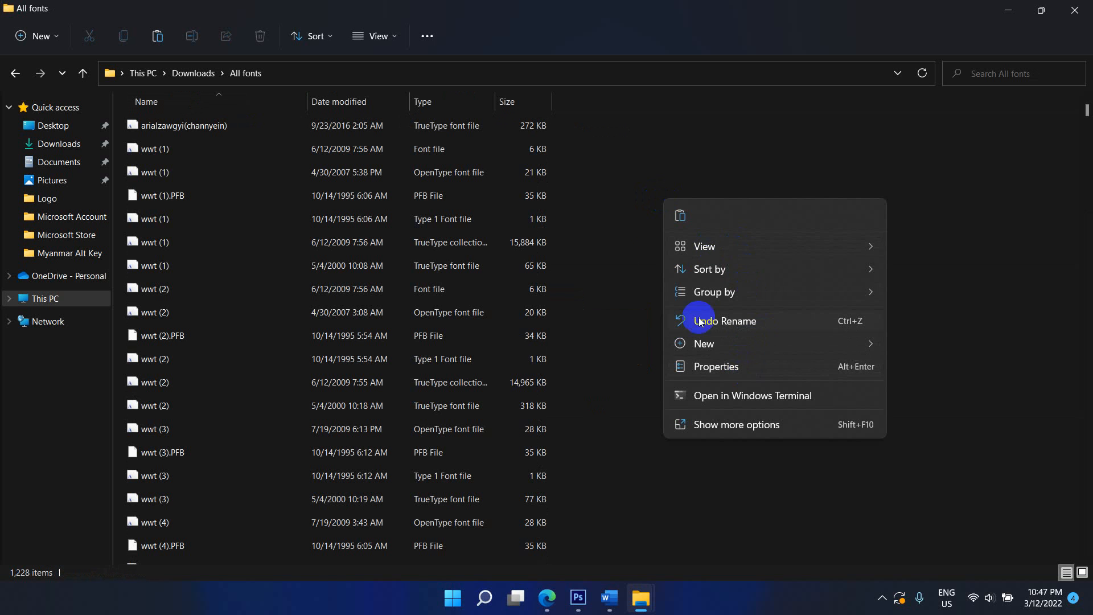
left_click(587, 225)
Select every file in the All fonts folder and install the fonts together
key("ctrl+a")
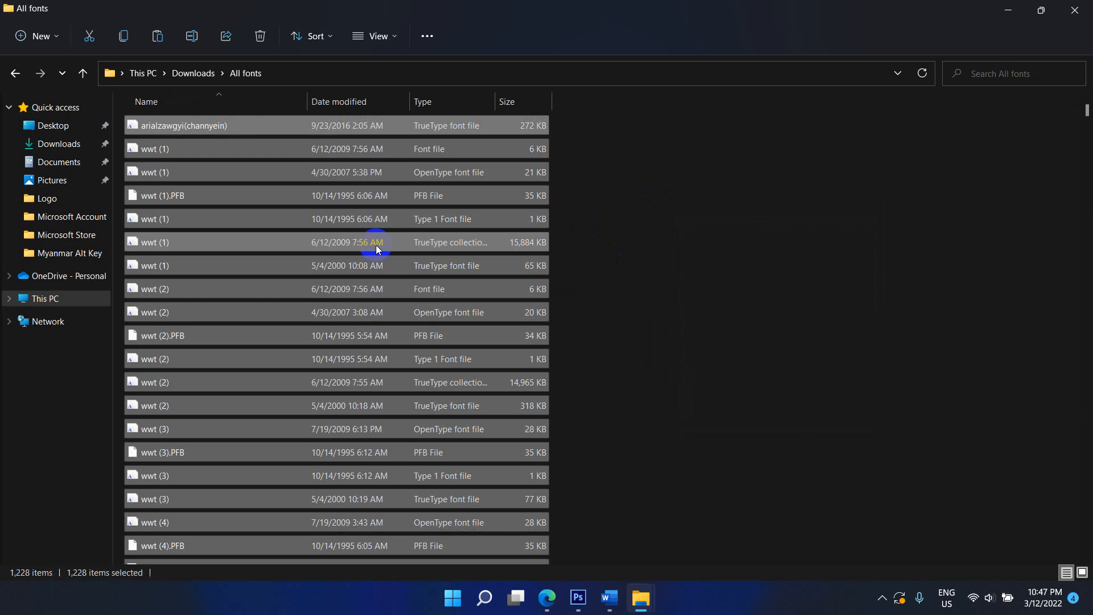
right_click(238, 124)
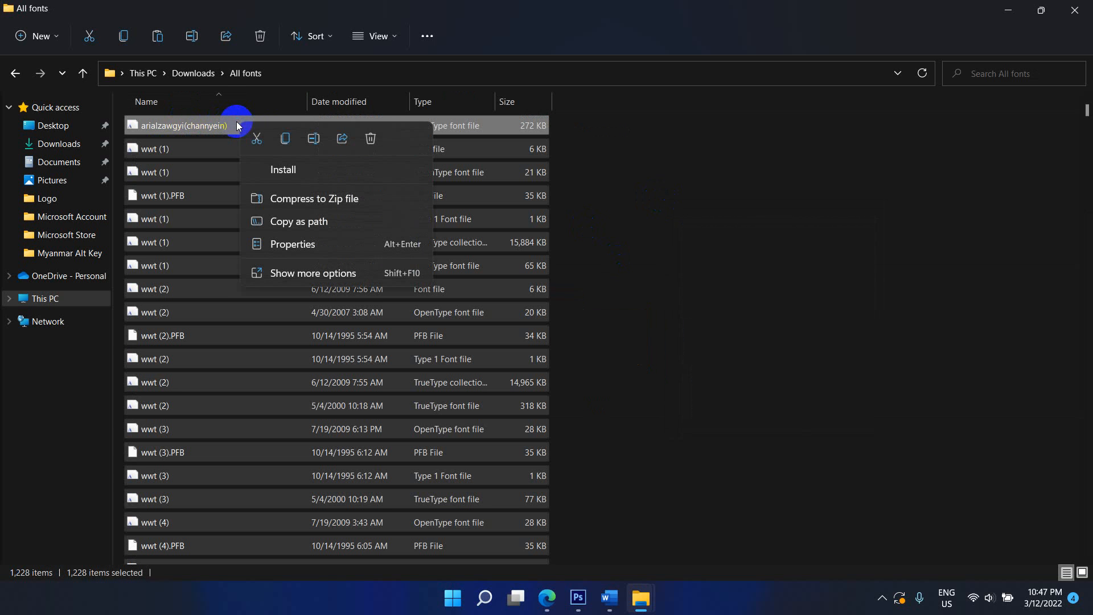
left_click(310, 171)
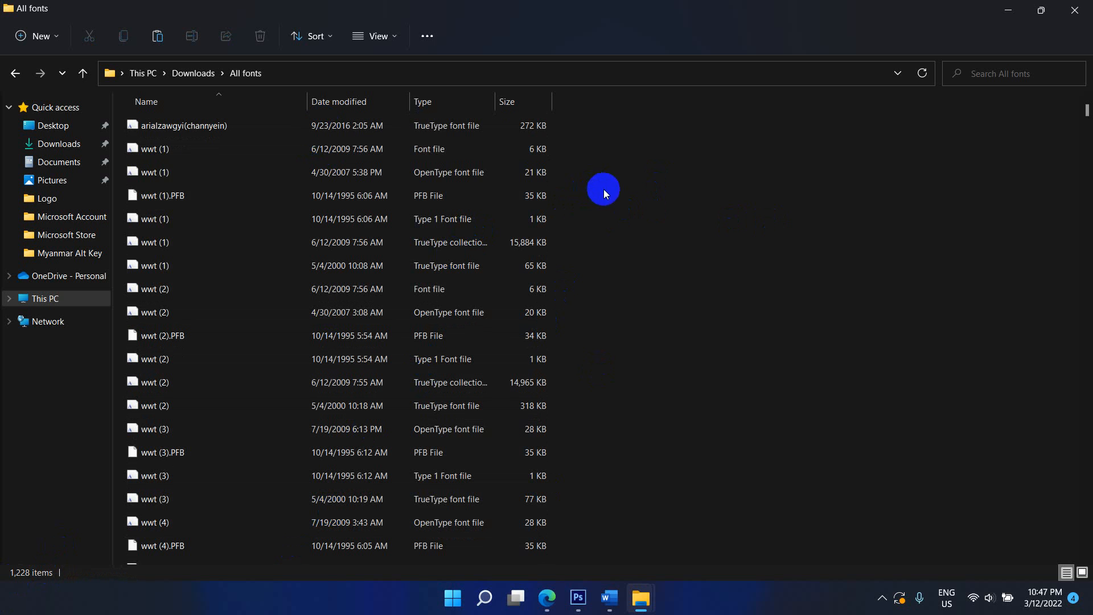
Select the first four files in the All fonts folder, from arialzawgyi(channyein) to wwt (1).PFB, and install them
left_click_drag(604, 189, 296, 121)
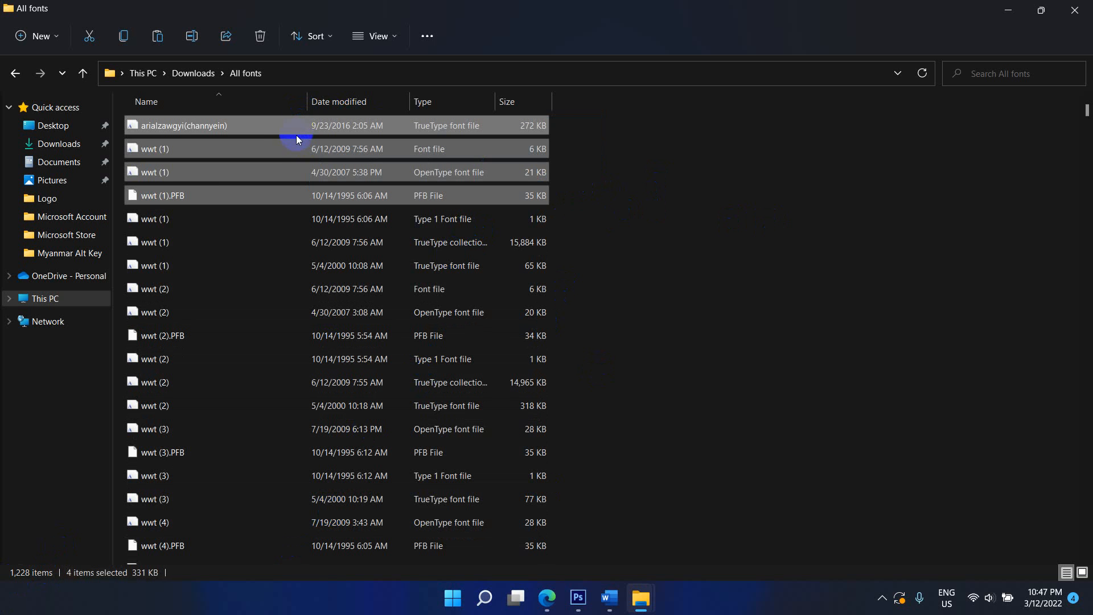
left_click_drag(617, 206, 184, 126)
right_click(181, 127)
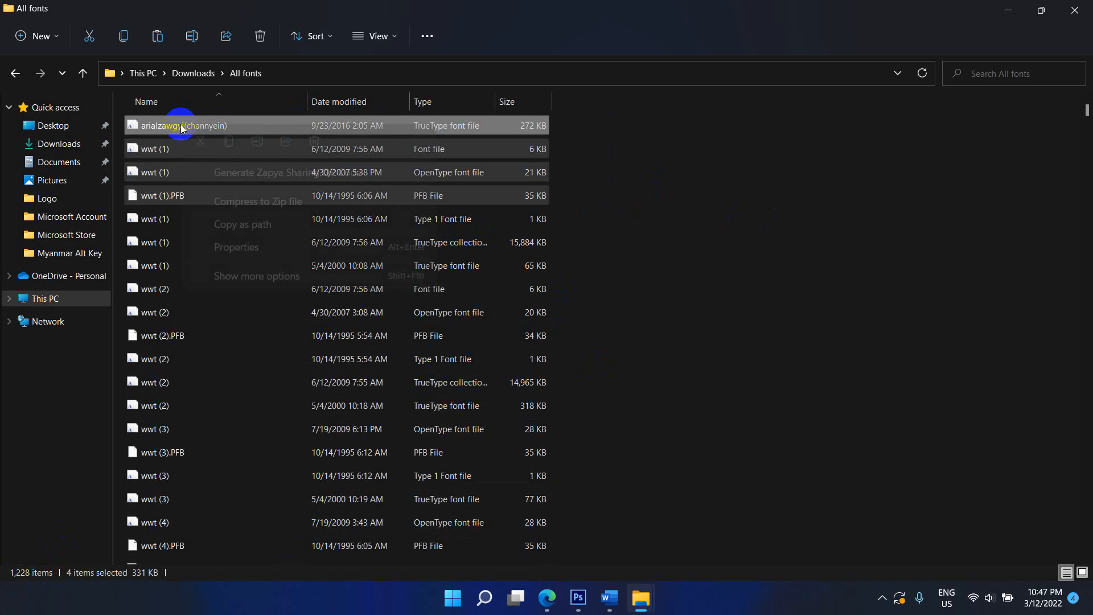
right_click(175, 123)
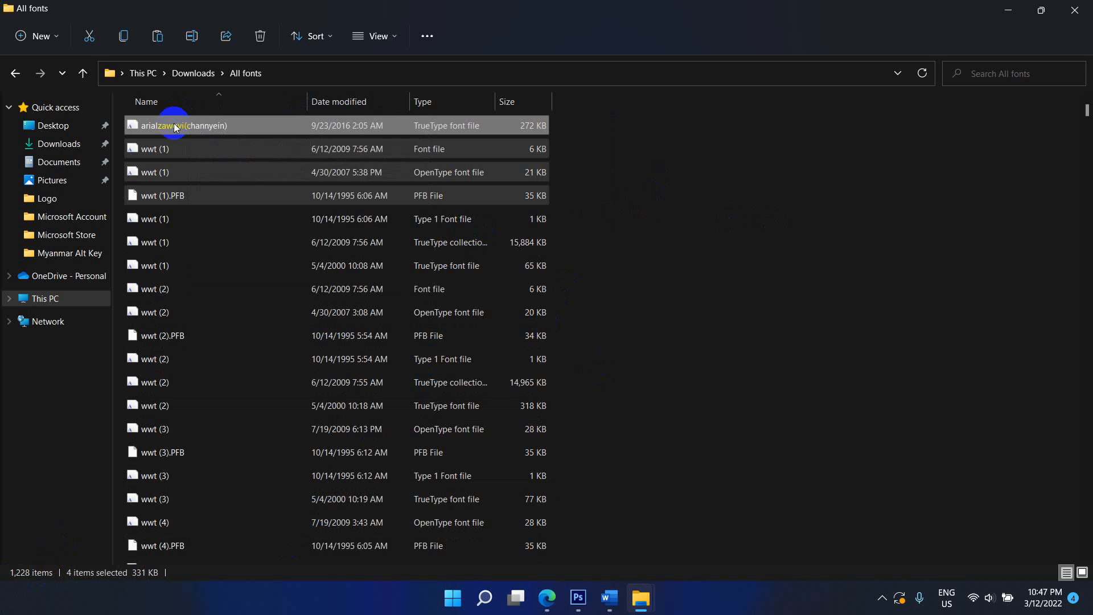
left_click(292, 276)
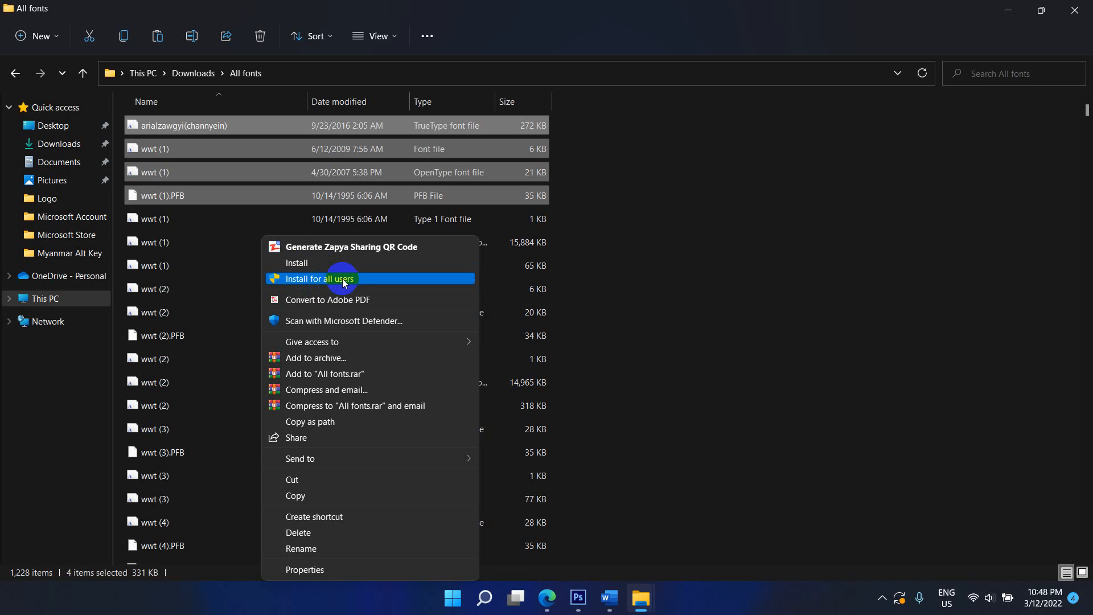
left_click(297, 263)
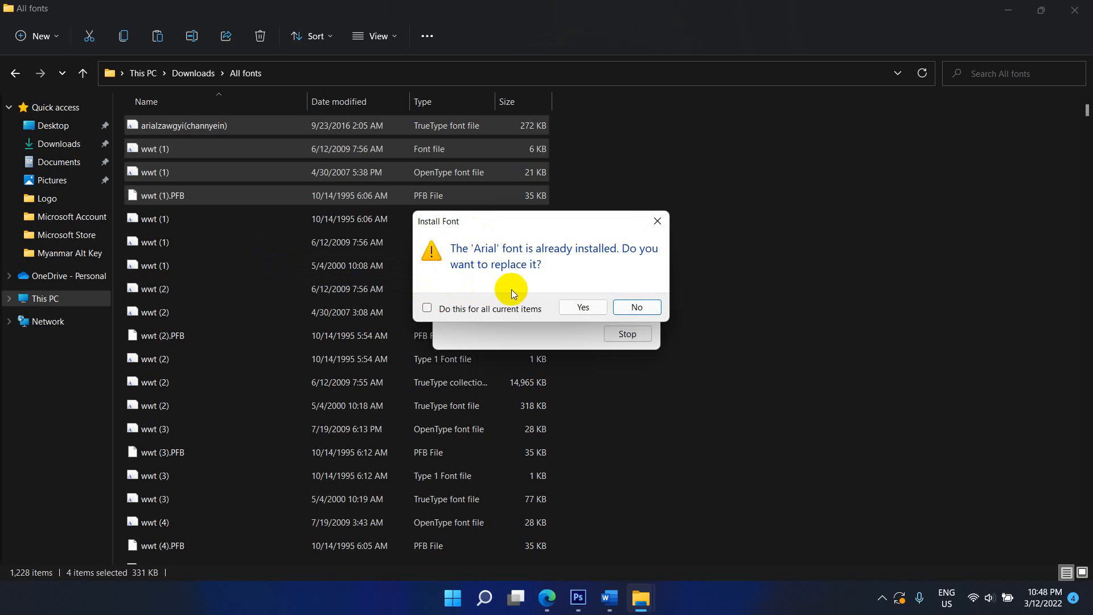
Replace already installed fonts for all current items, and dismiss the PFB install warning for all remaining items
left_click(428, 308)
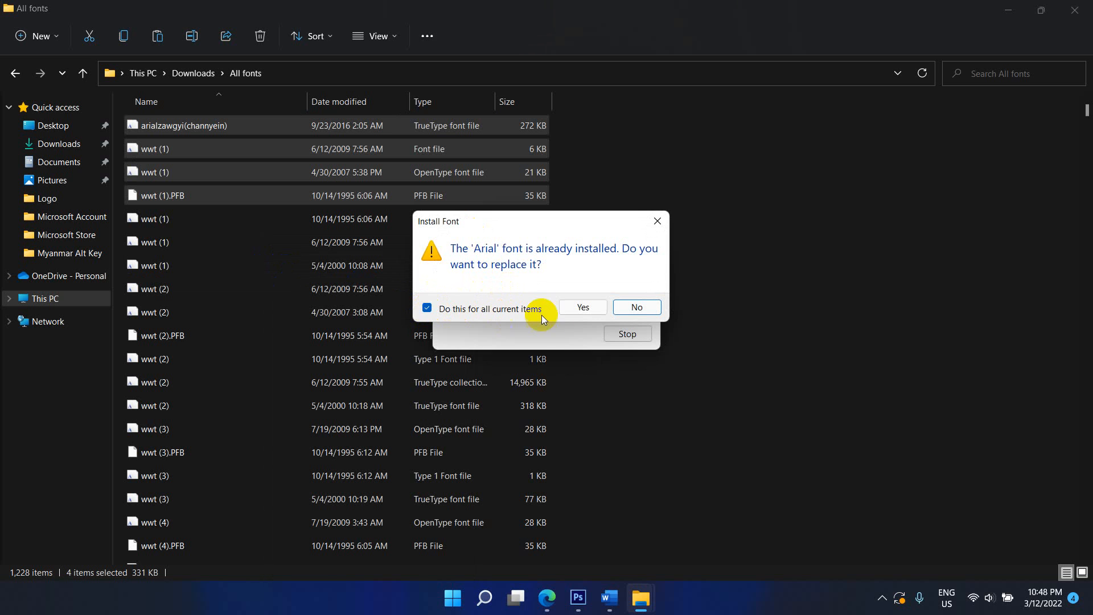
left_click(572, 311)
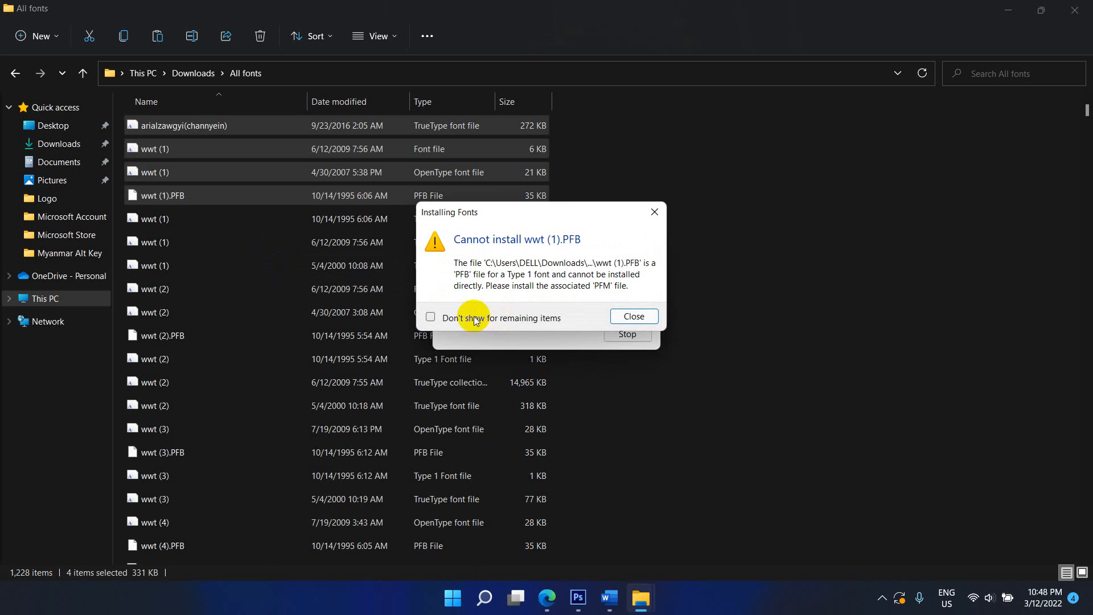
left_click(451, 318)
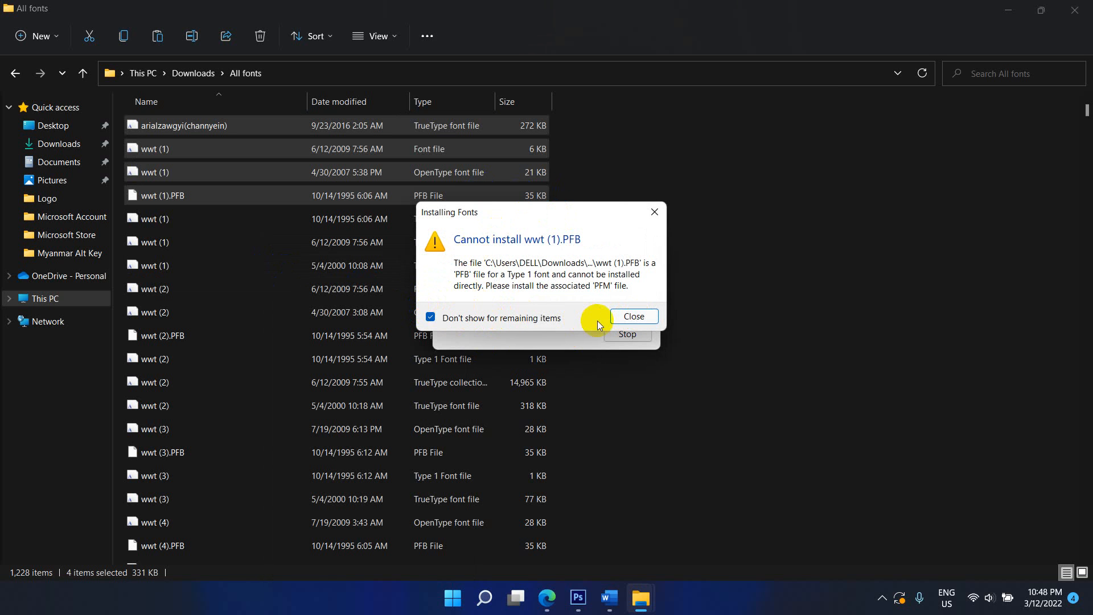
left_click(642, 317)
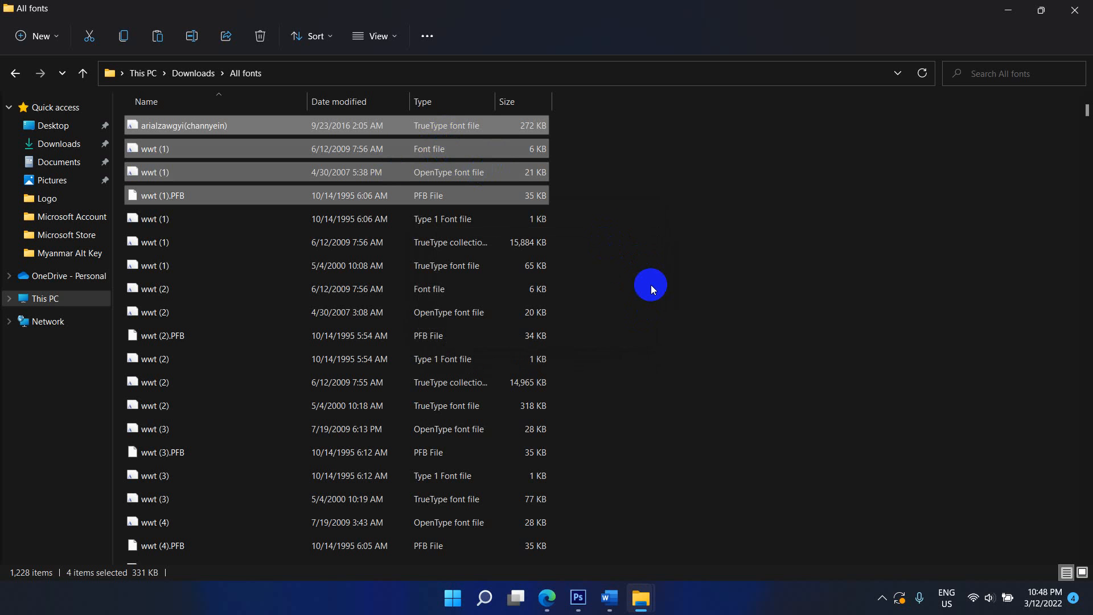
Go back to Downloads, reopen the All fonts folder to review its files, and close the folder window
left_click(211, 74)
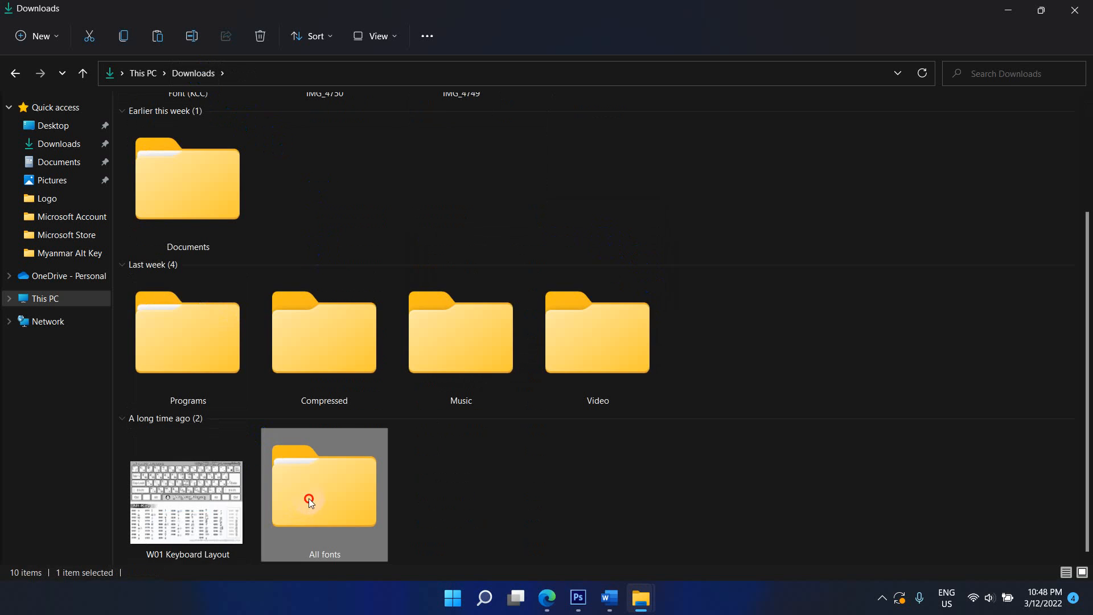
double_click(305, 500)
scroll(359, 396, "down", 1)
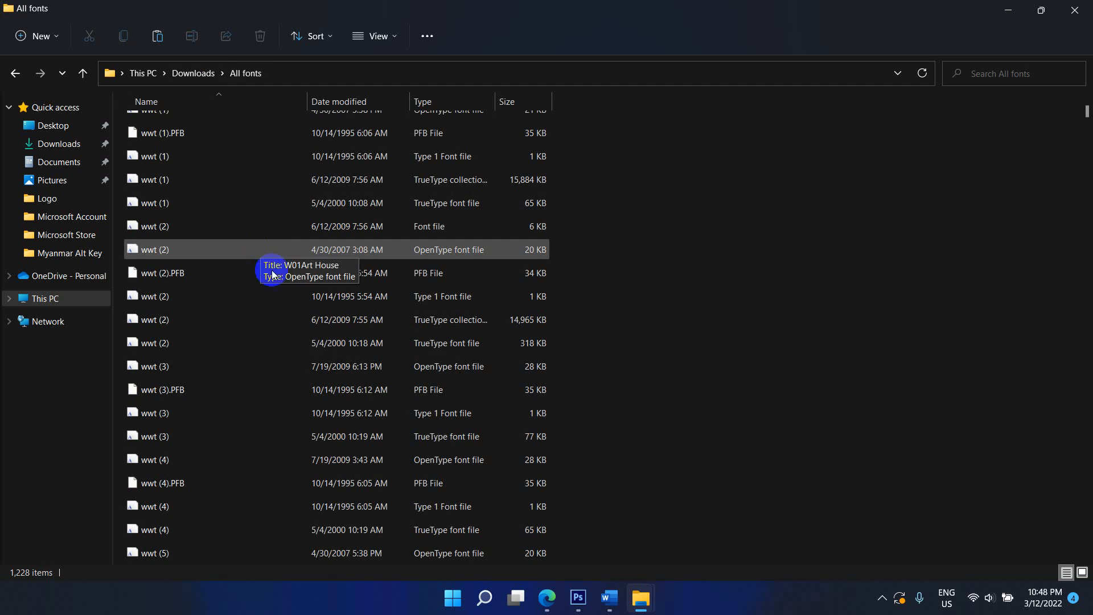
scroll(689, 397, "up", 1)
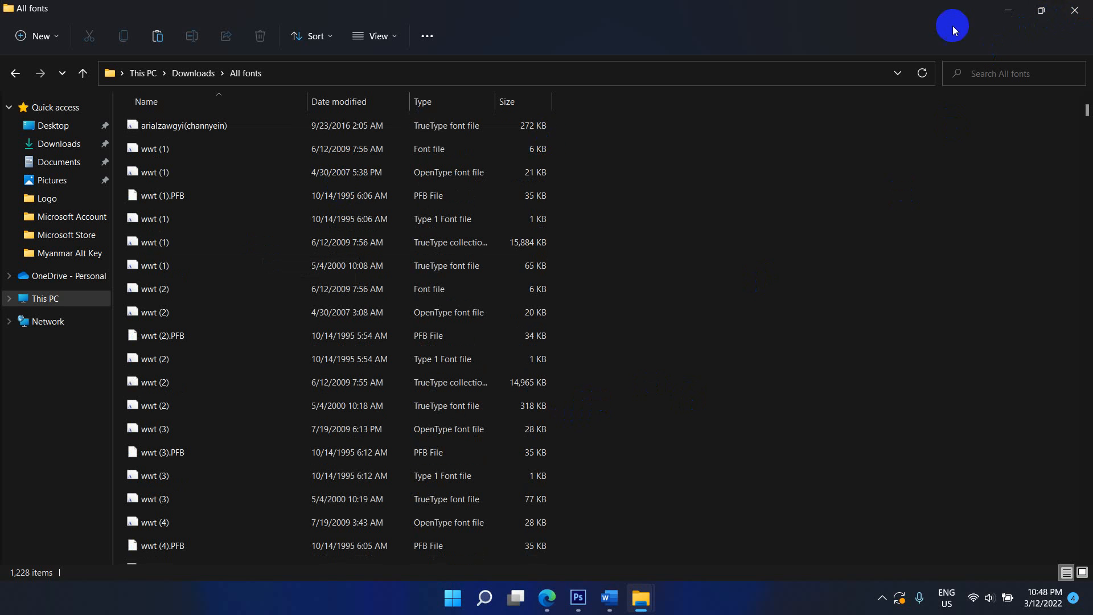
left_click(1076, 10)
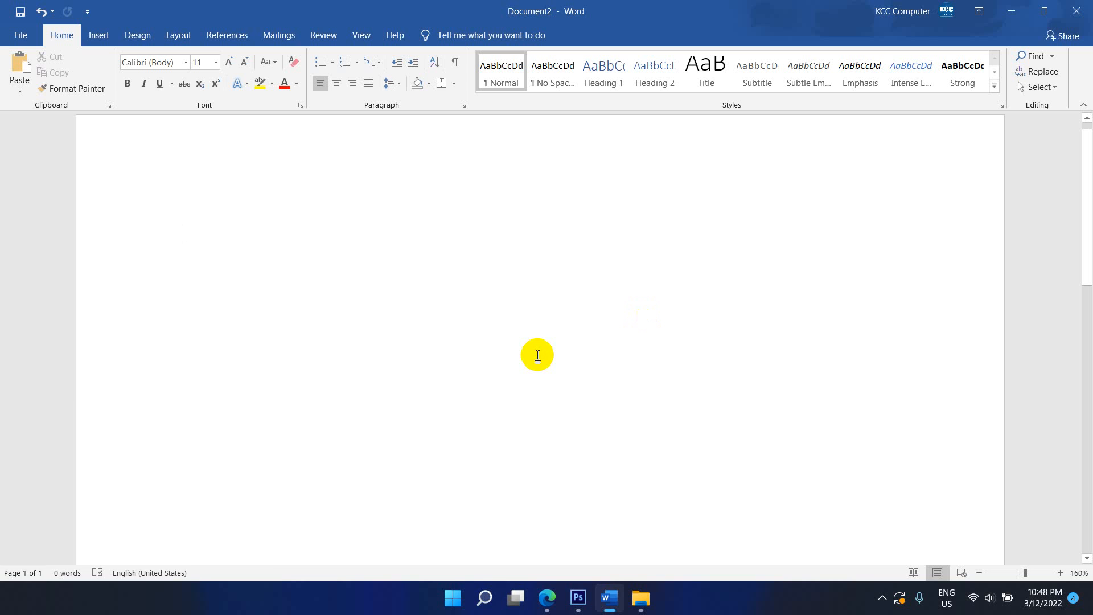
Open the Windows Fonts folder by running the command fonts
key("super+r")
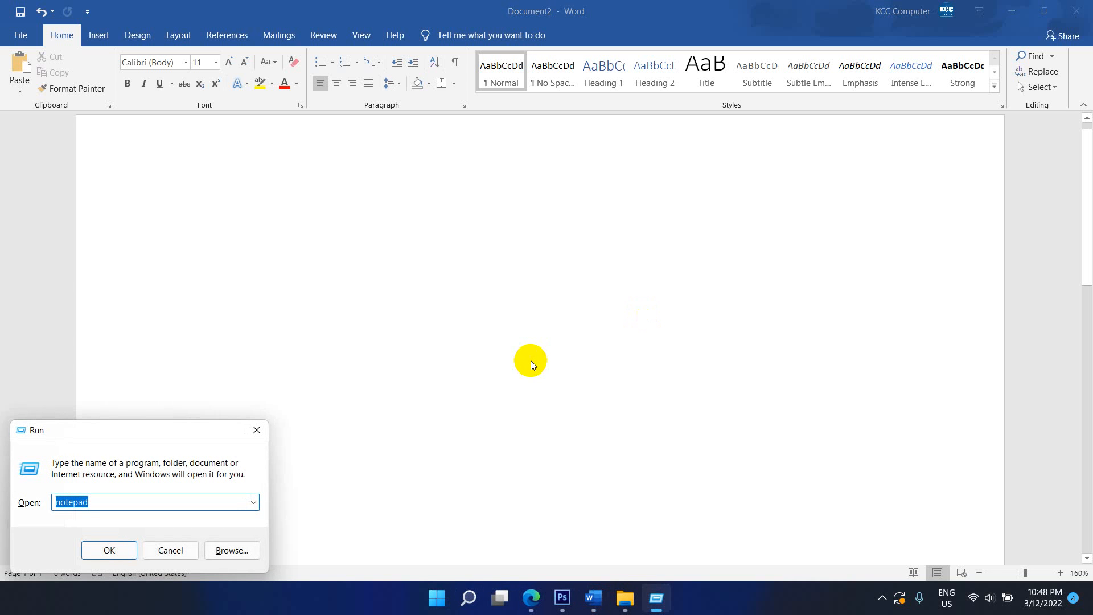
type("font")
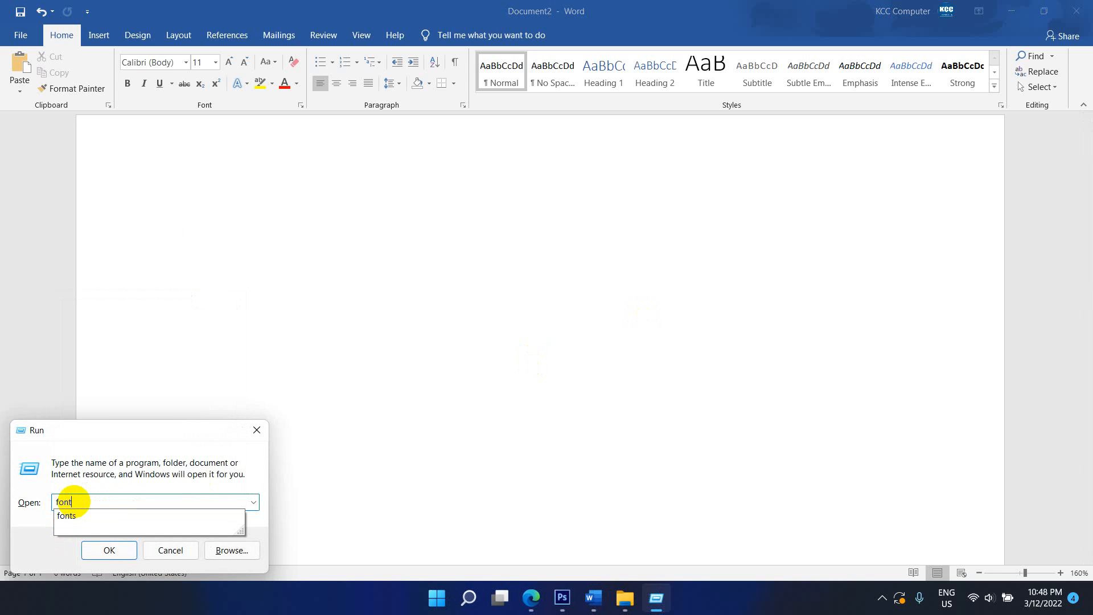
type("s")
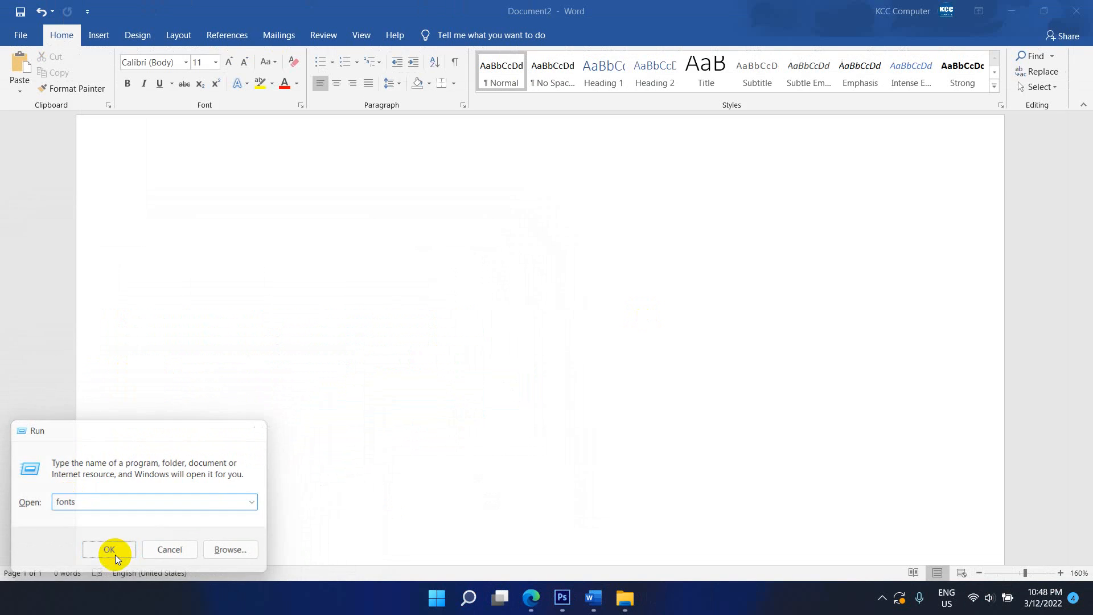
left_click(219, 486)
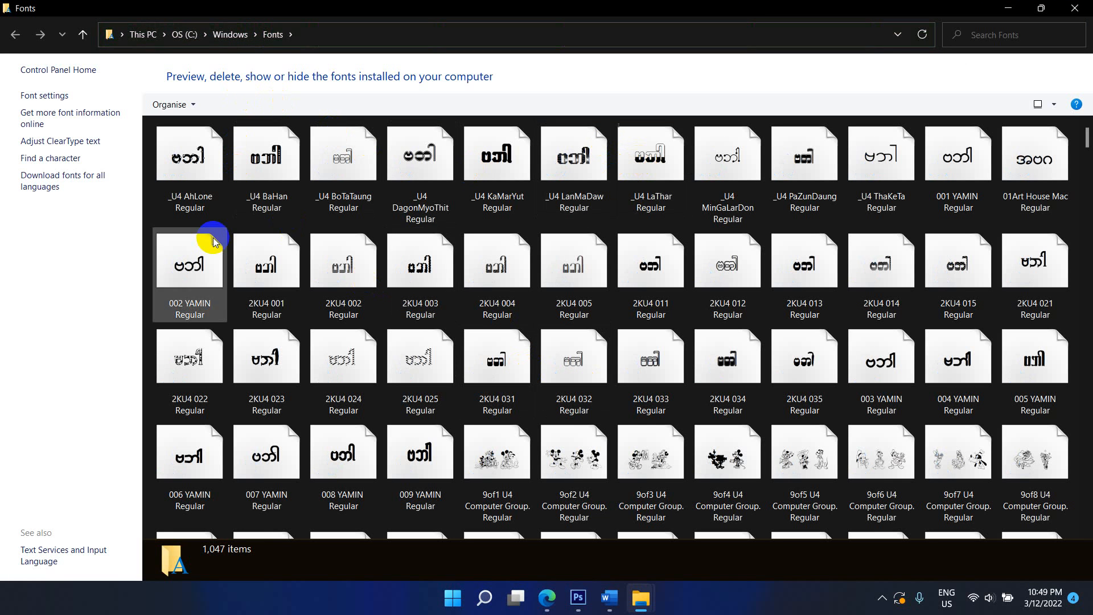
Copy the first twelve installed fonts, from _U4 AhLone Regular to 01Art House Mac Regular
left_click(194, 153)
left_click(1057, 170, "shift")
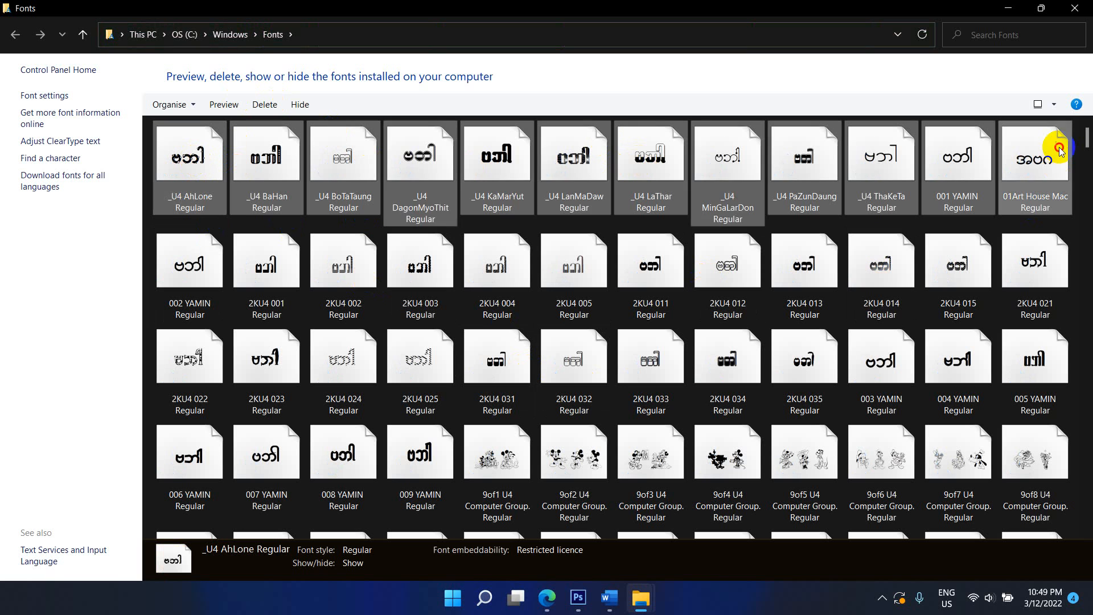
right_click(406, 165)
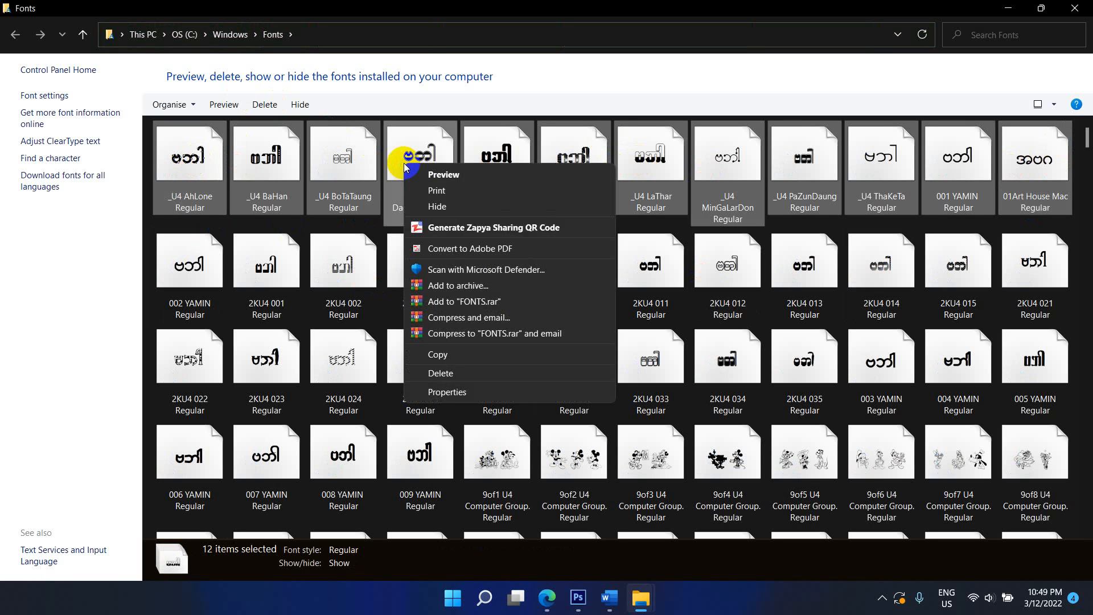
left_click(453, 355)
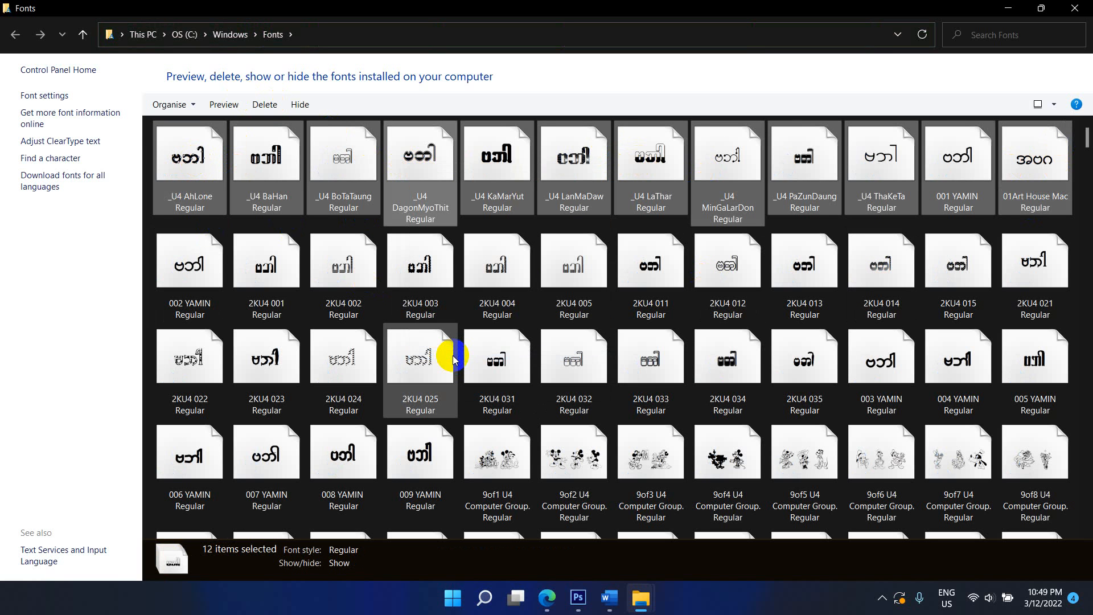
Create a new folder named My FOnt on the desktop and open it
key("super+d")
key("ctrl+shift+n")
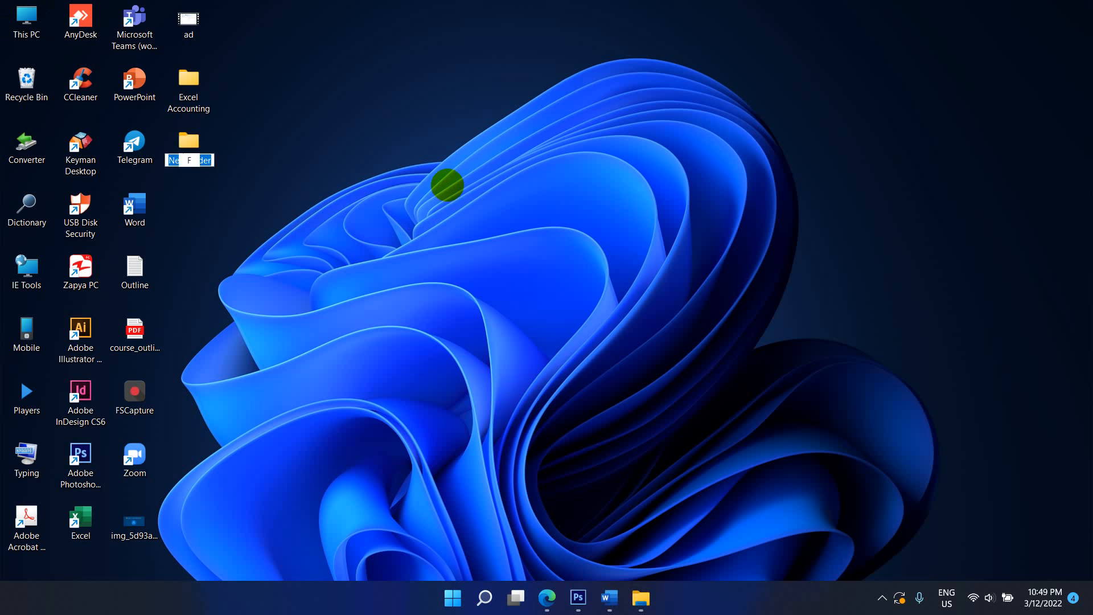
type("Mya")
key("BackSpace")
type("FOnt")
key("Return")
left_click(448, 185)
key("Return")
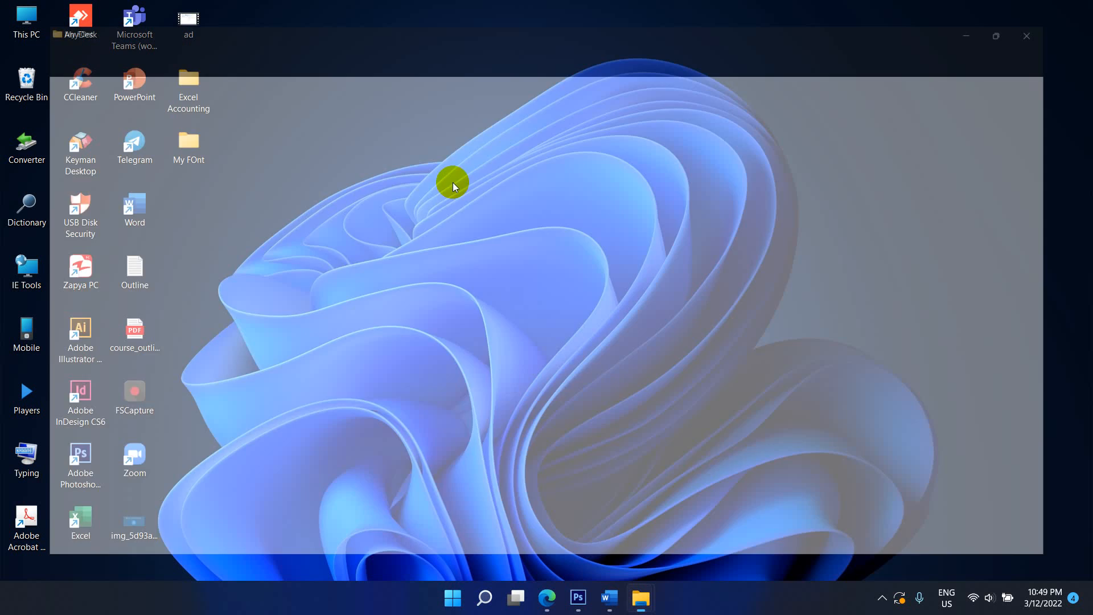
Paste the copied fonts into the My FOnt folder
right_click(315, 240)
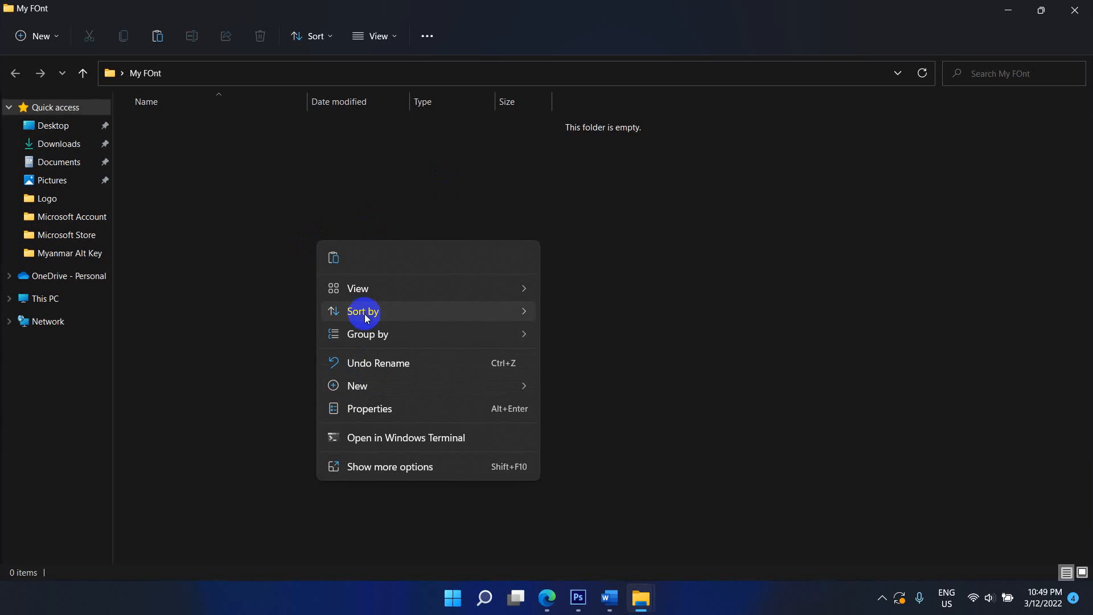
left_click(371, 469)
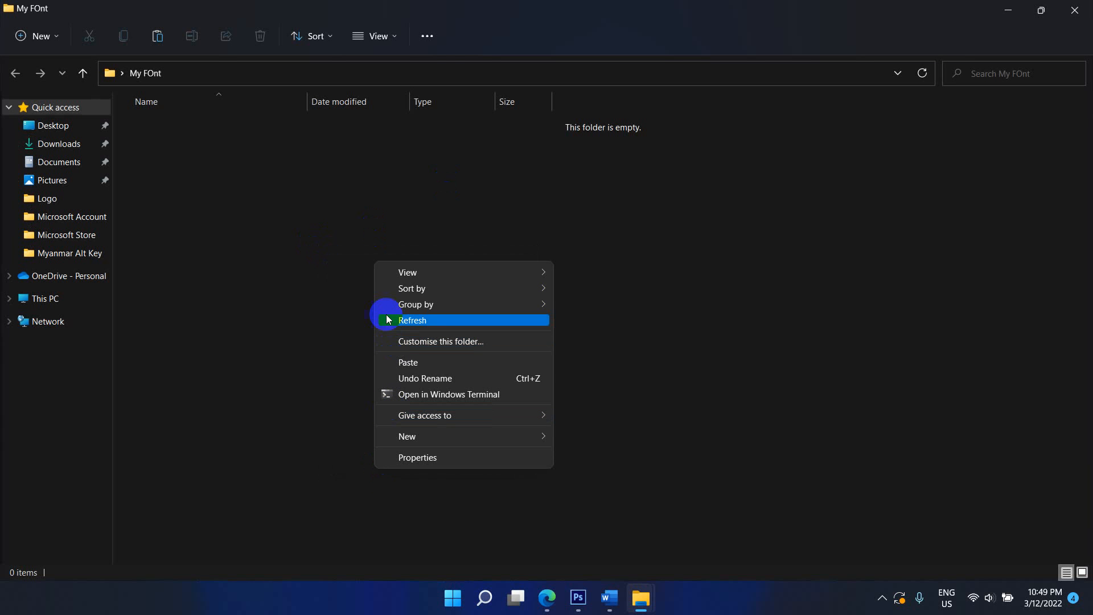
left_click(413, 363)
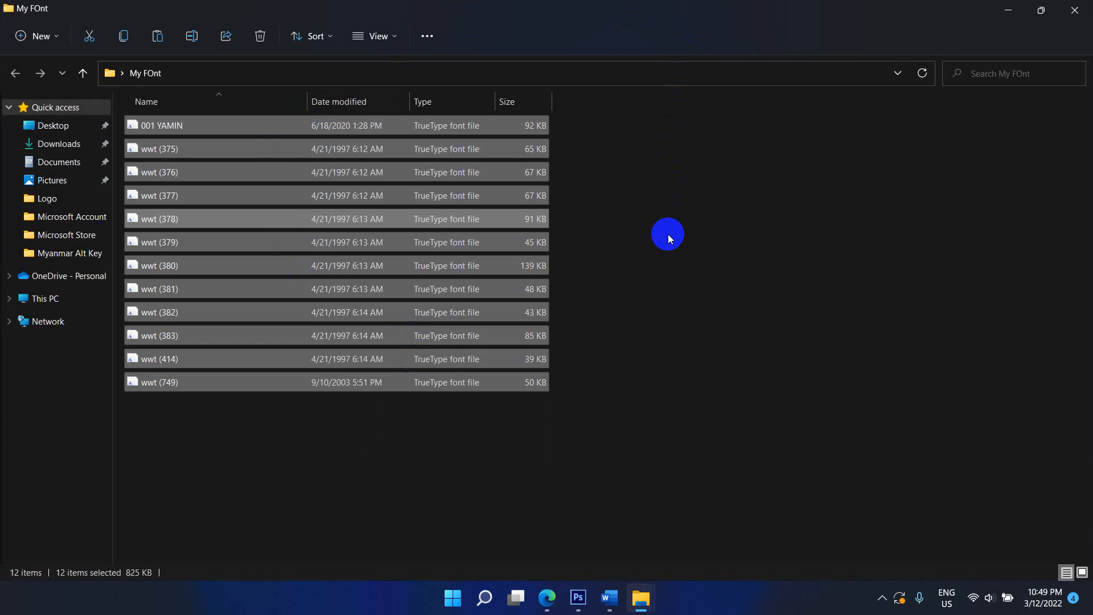
View the install options for the pasted fonts, then dismiss them without installing and deselect the files
right_click(181, 136)
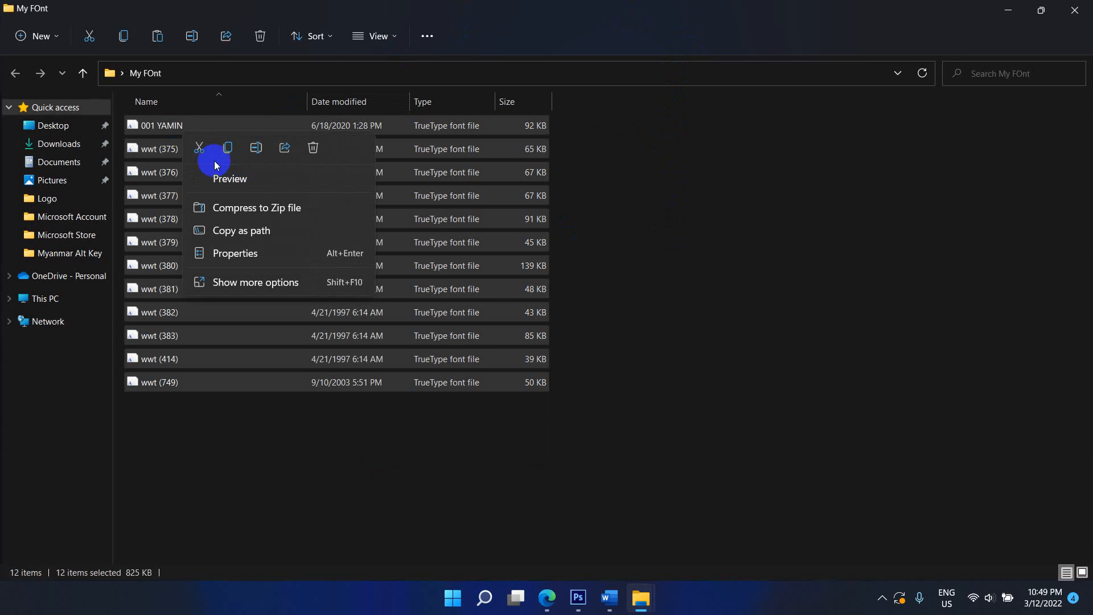
left_click(227, 158)
right_click(220, 131)
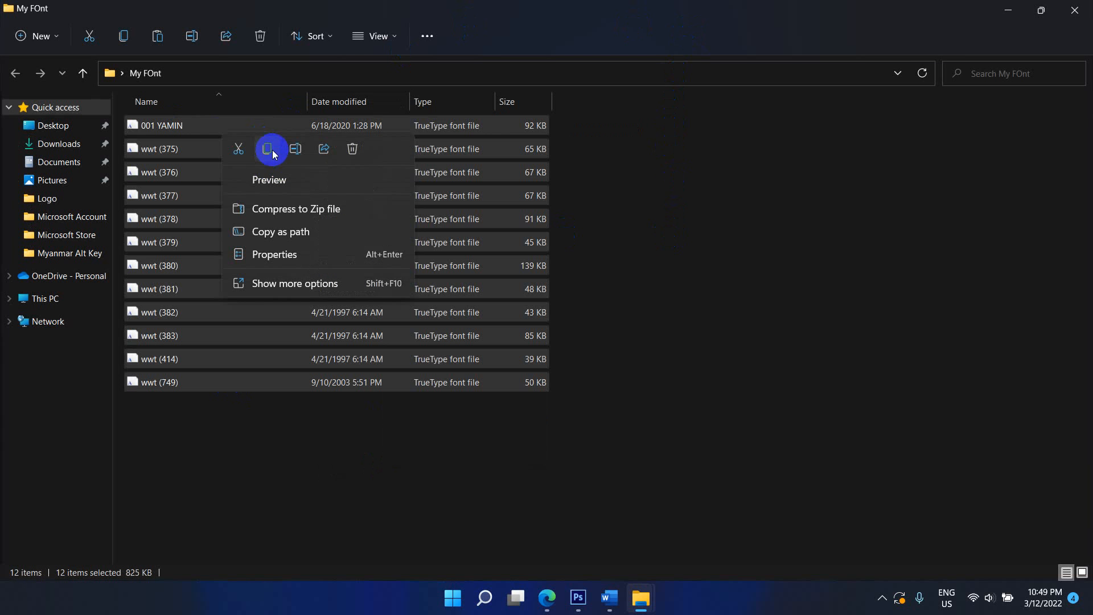
left_click(289, 283)
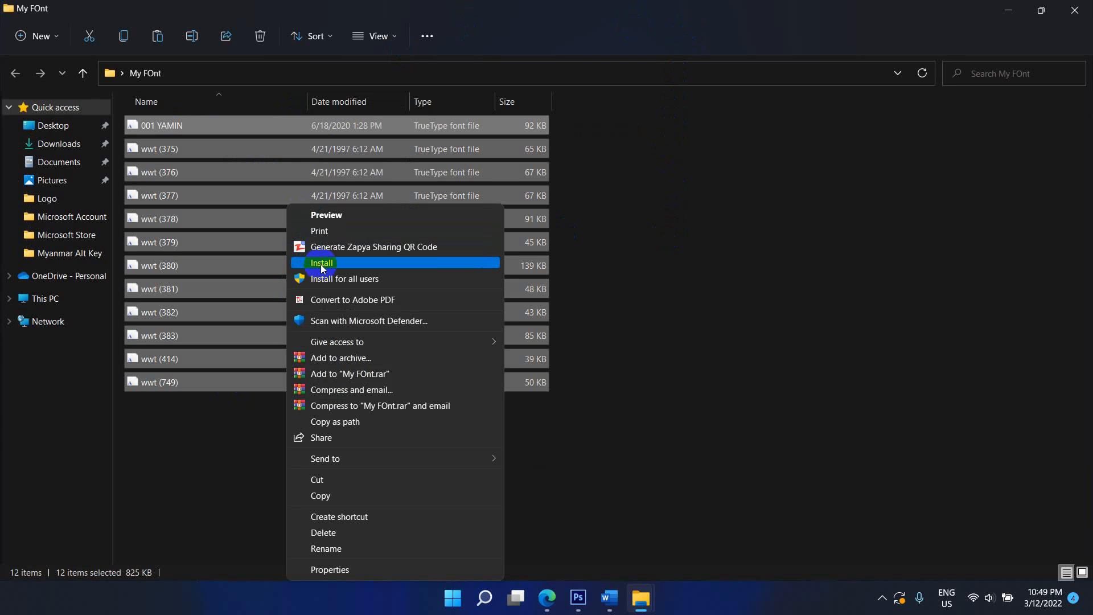
left_click(611, 406)
left_click(611, 406)
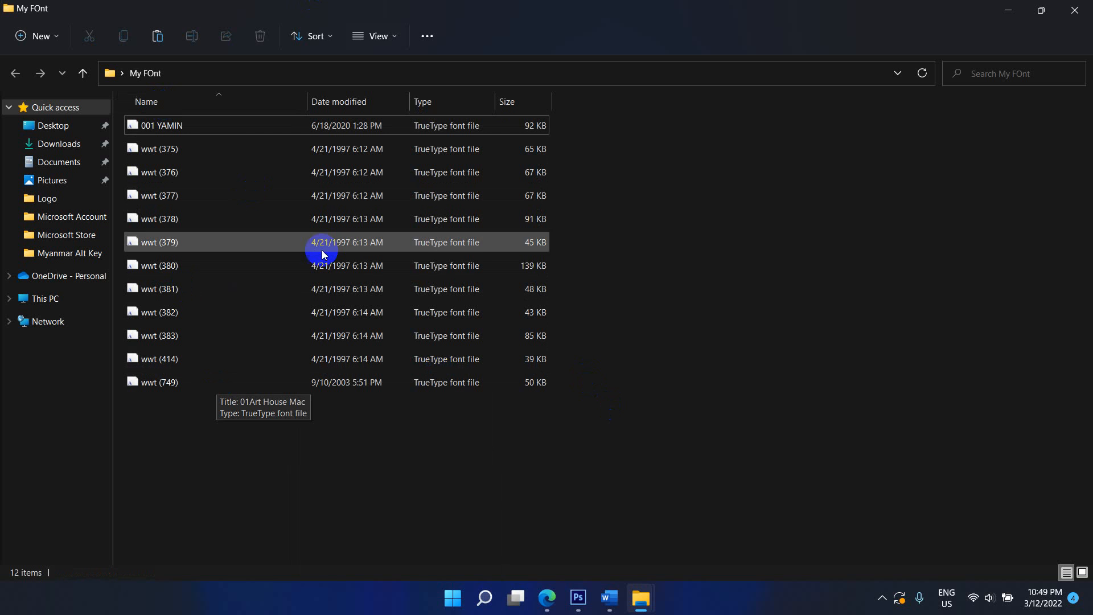
Close the My FOnt folder and return to the other open folder windows
left_click(1081, 7)
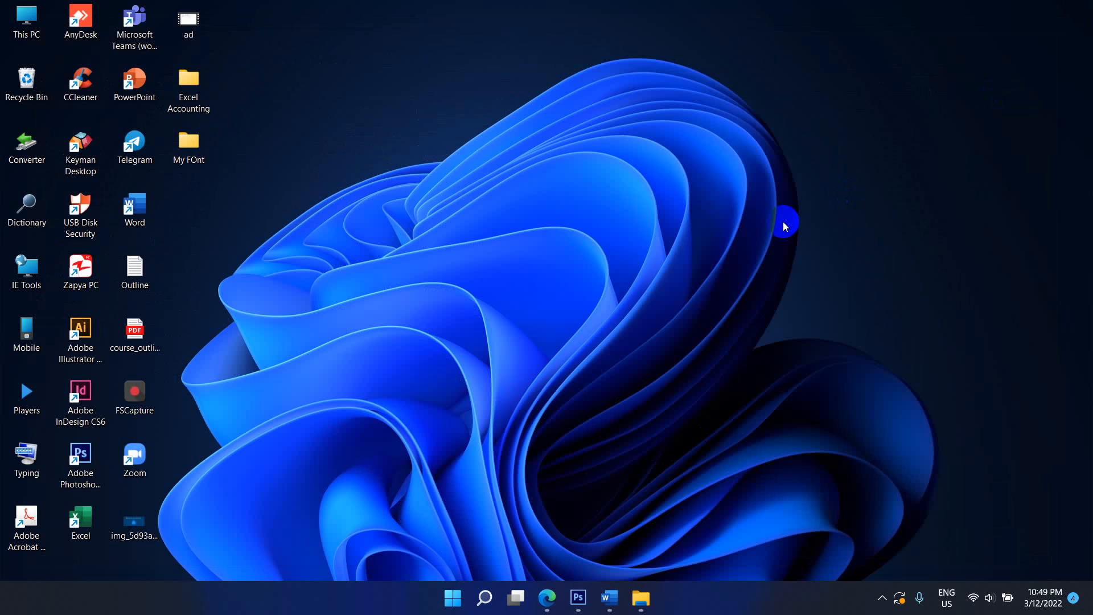
mouse_move(649, 597)
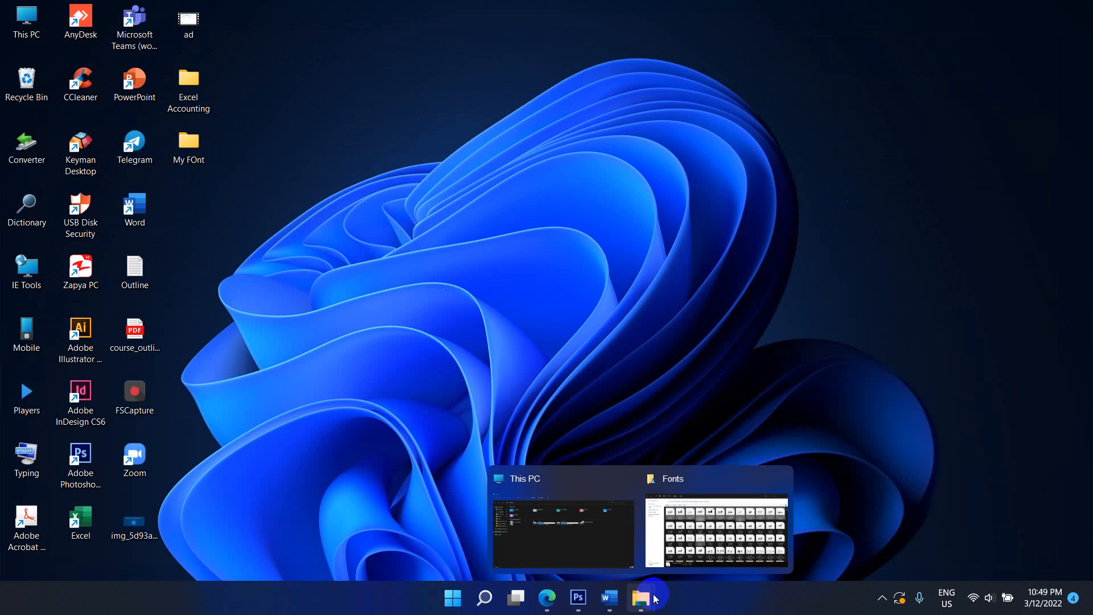